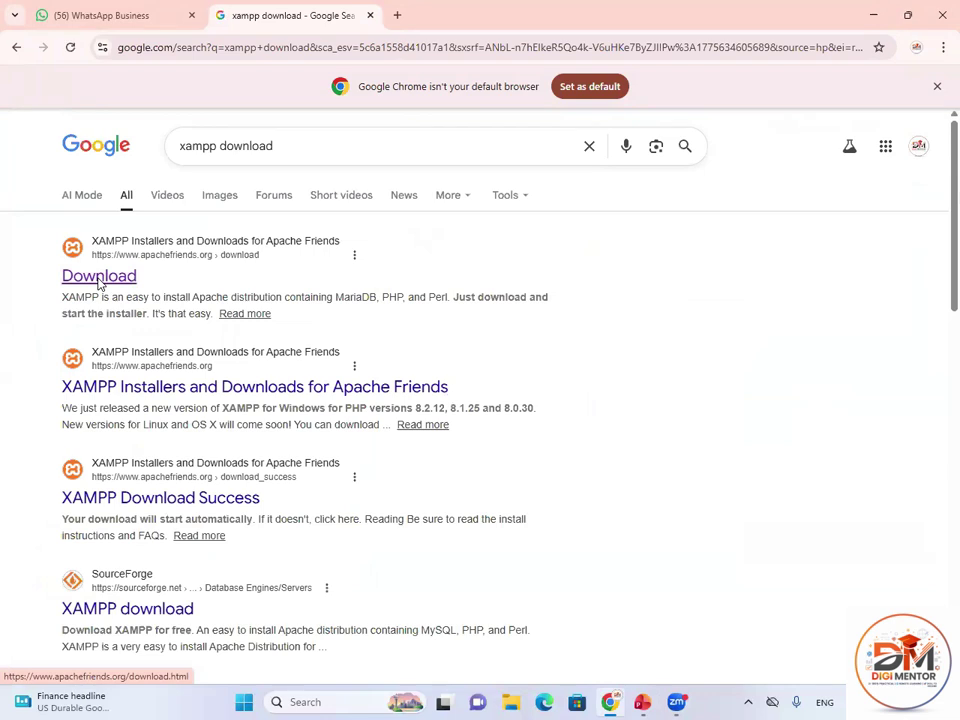
Open the apachefriends XAMPP download page, then the official WordPress.org download page in a new tab.
click(98, 282)
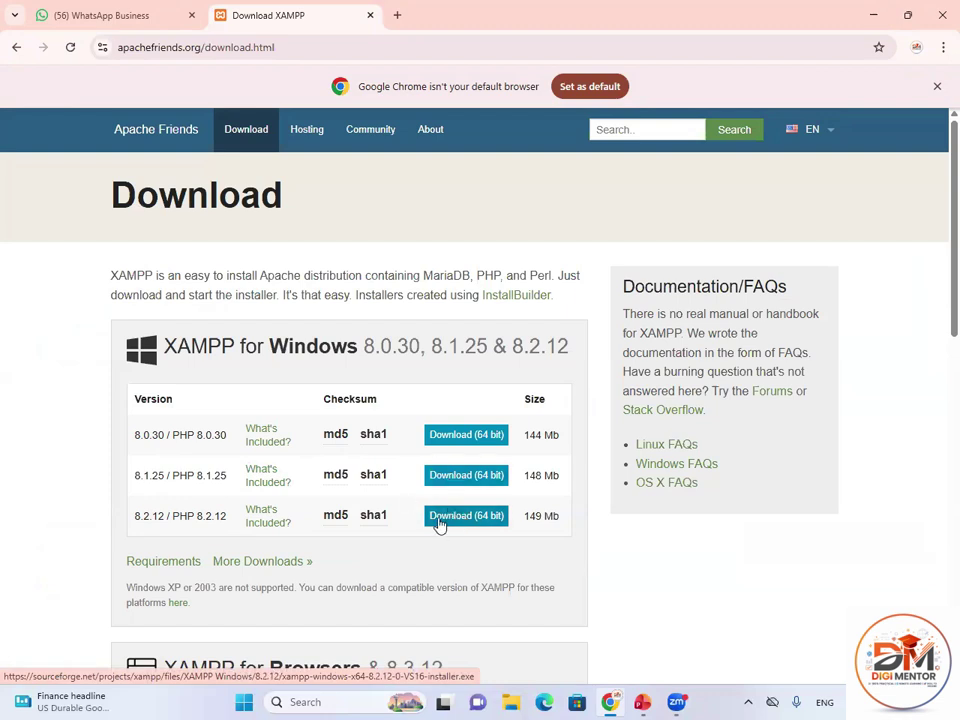
click(397, 16)
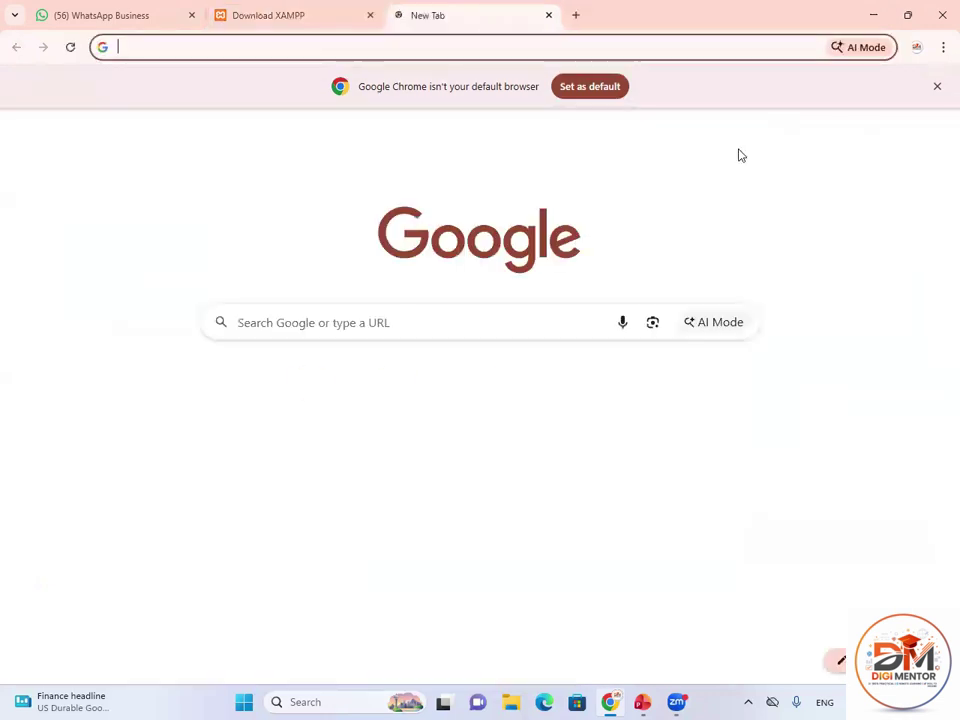
text(WOR)
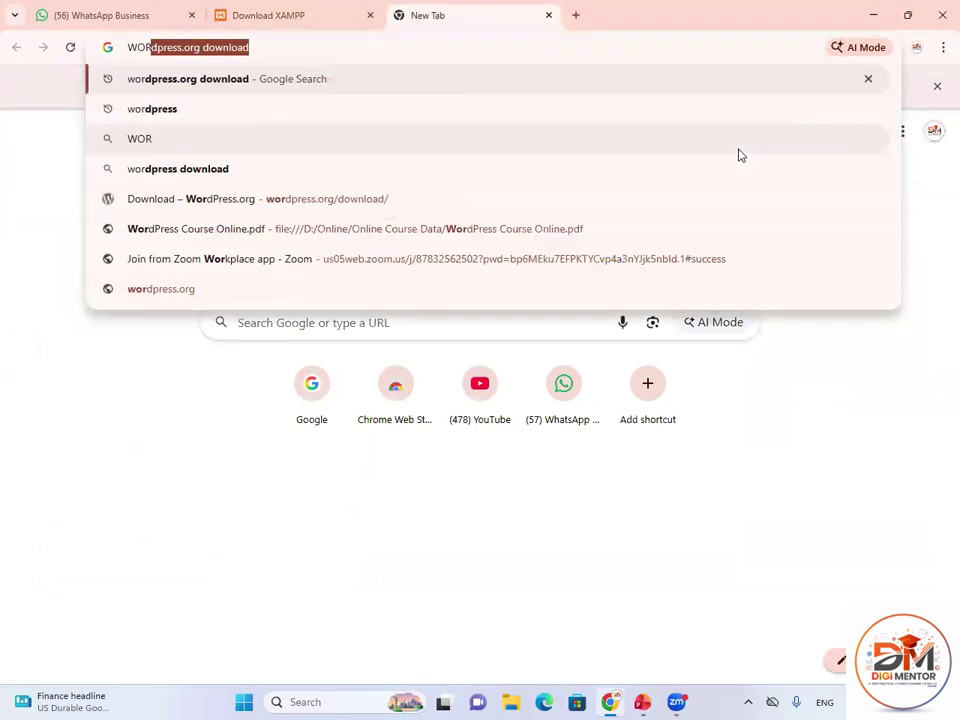
key(Right)
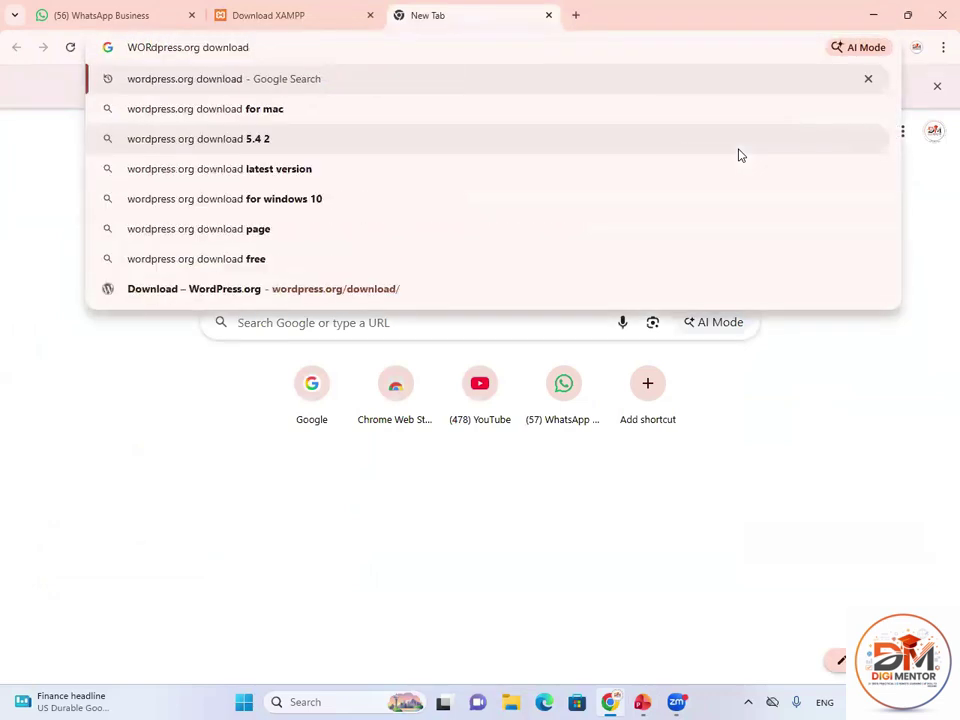
key(Return)
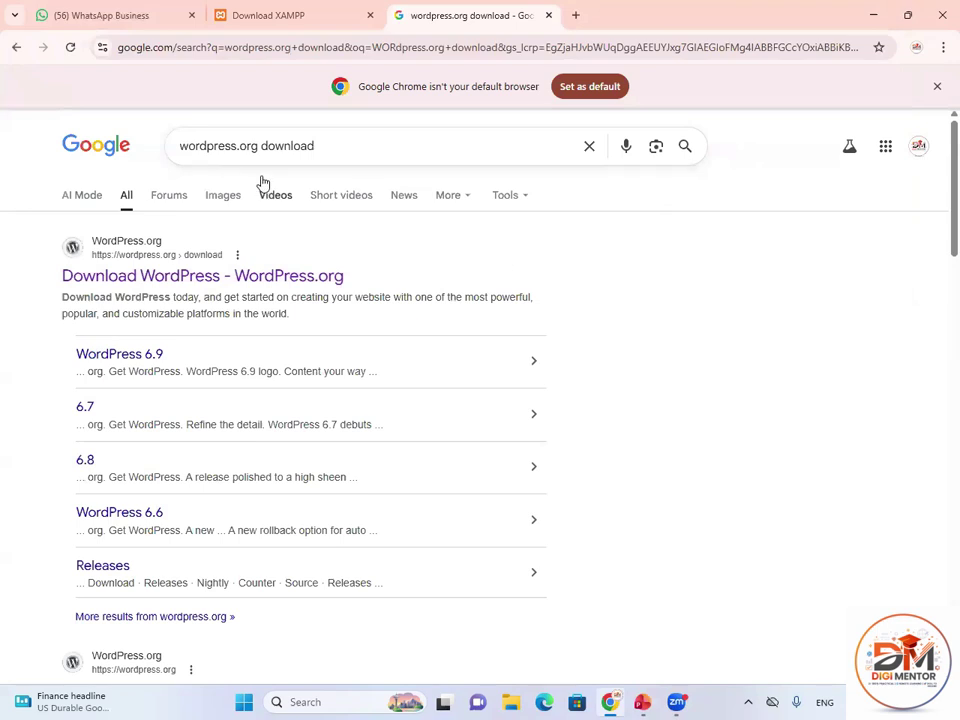
click(117, 279)
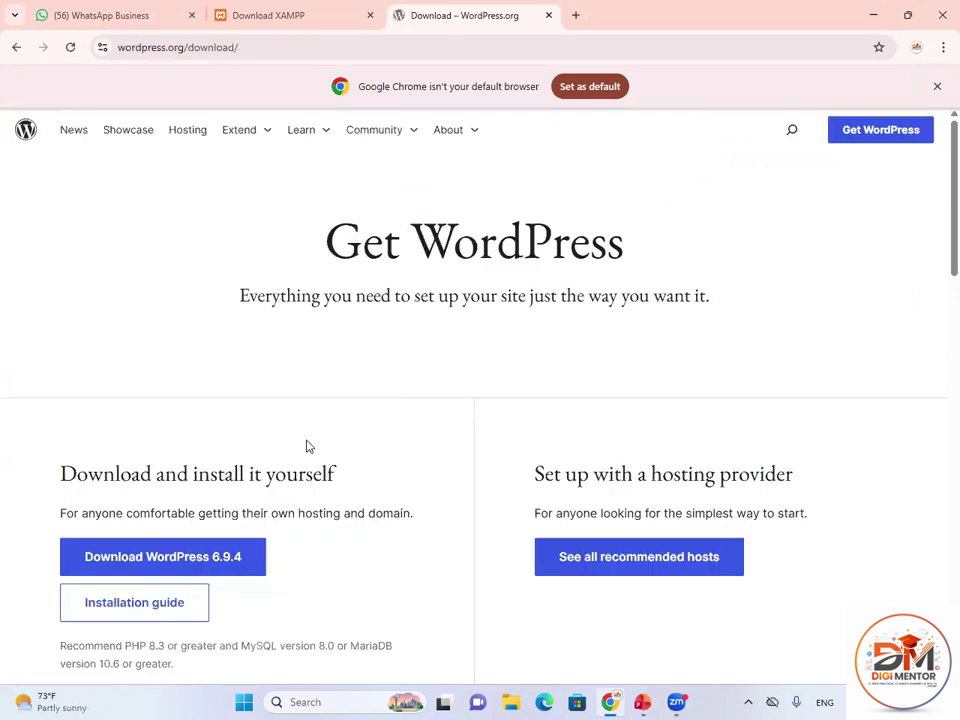
scroll(207, 480, down, 1)
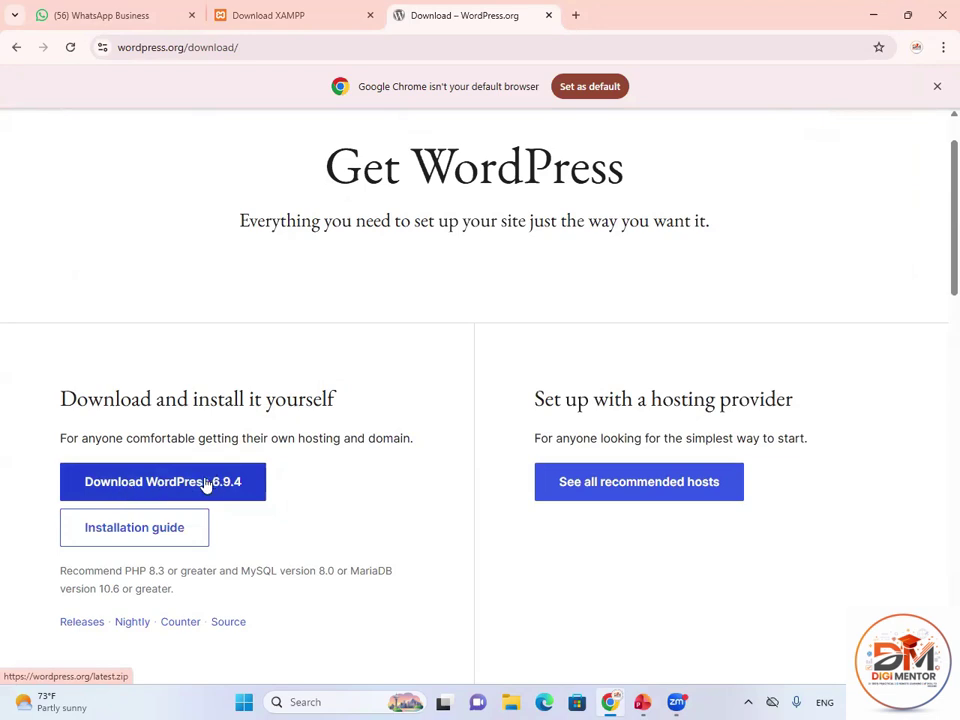
Download the XAMPP 8.2.12 Windows installer and switch to the folder holding both downloads.
click(300, 10)
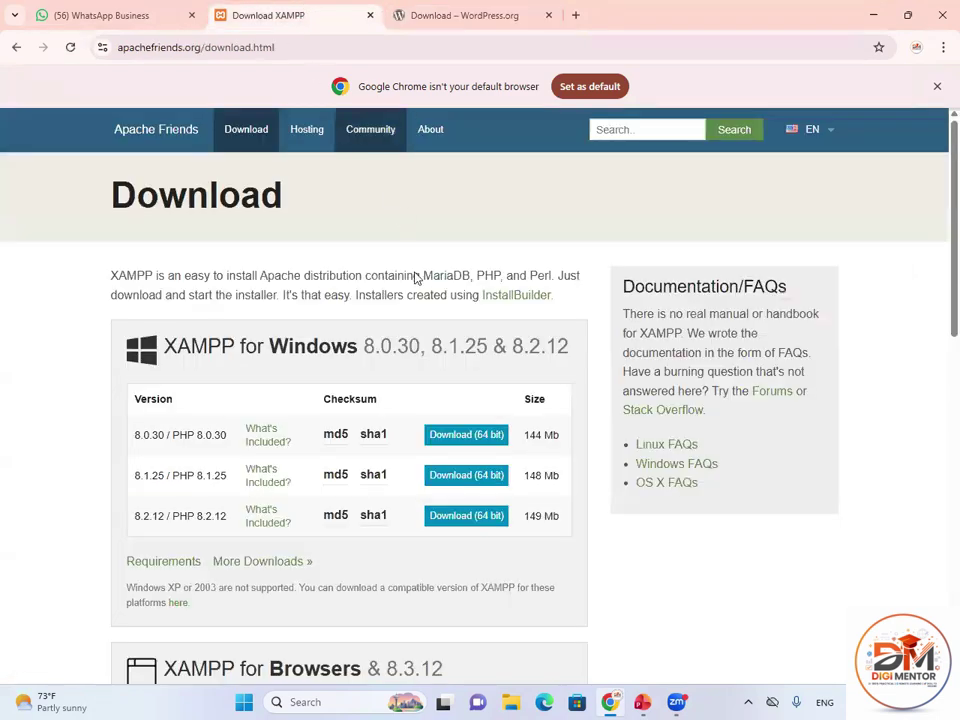
click(454, 519)
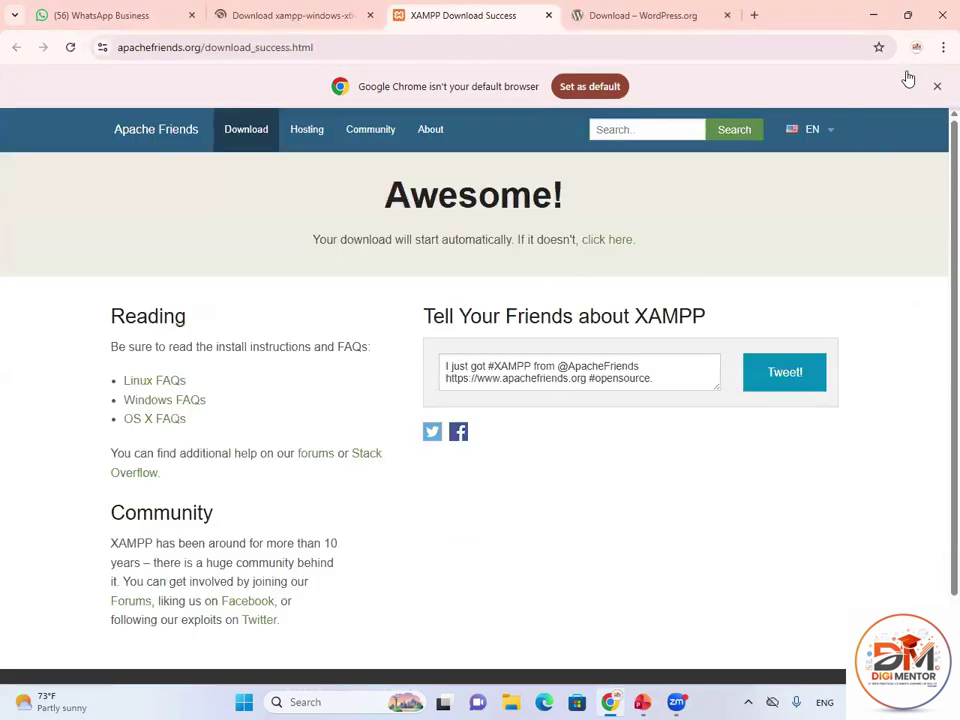
click(300, 16)
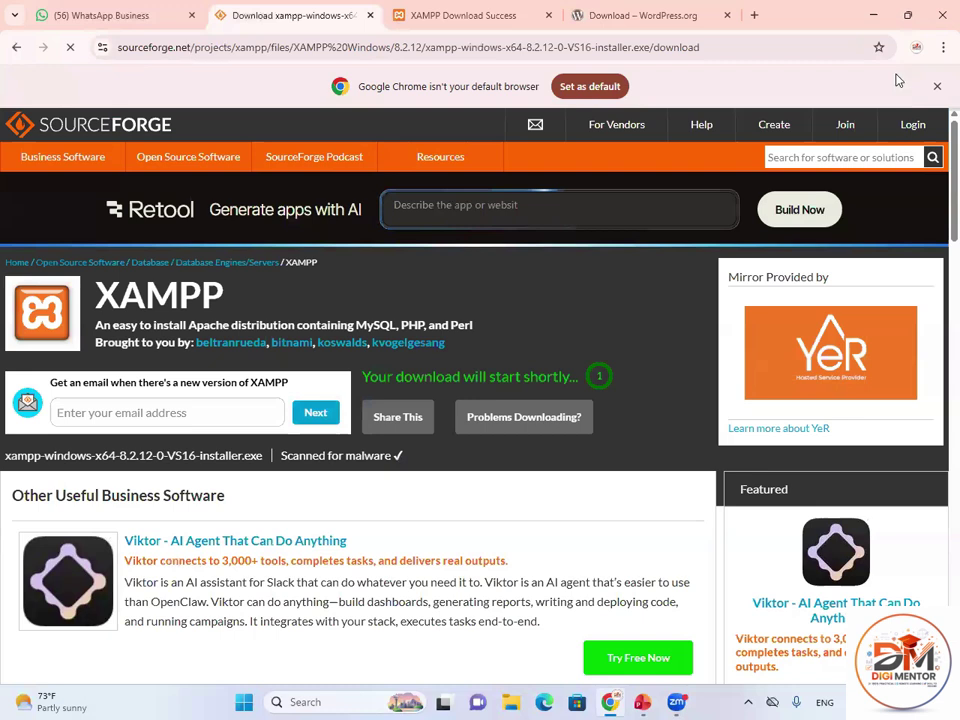
click(616, 28)
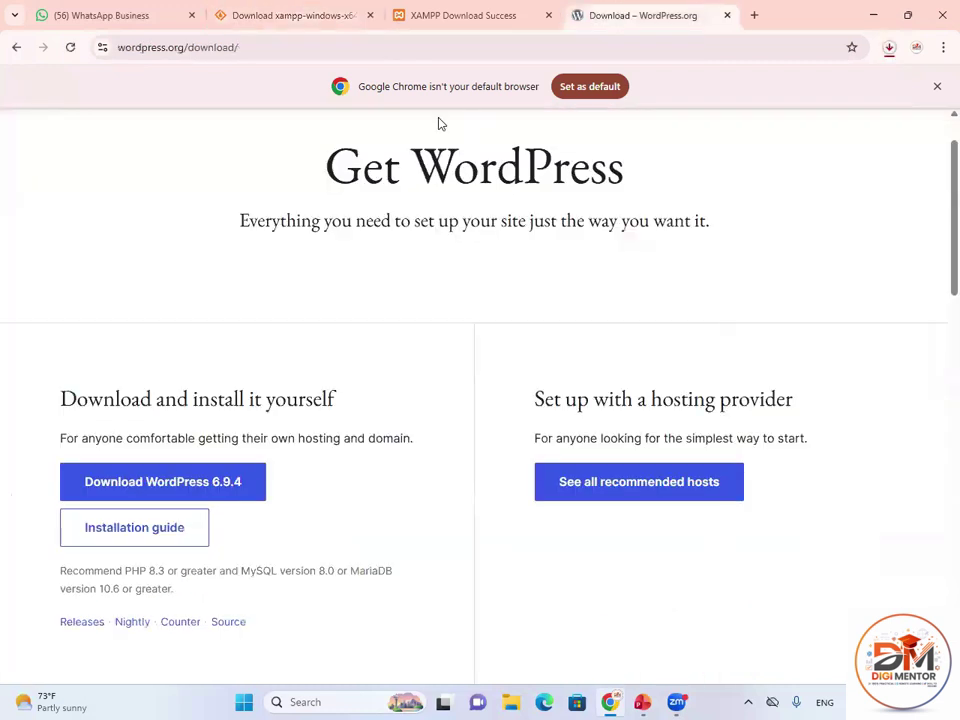
key(alt+Tab)
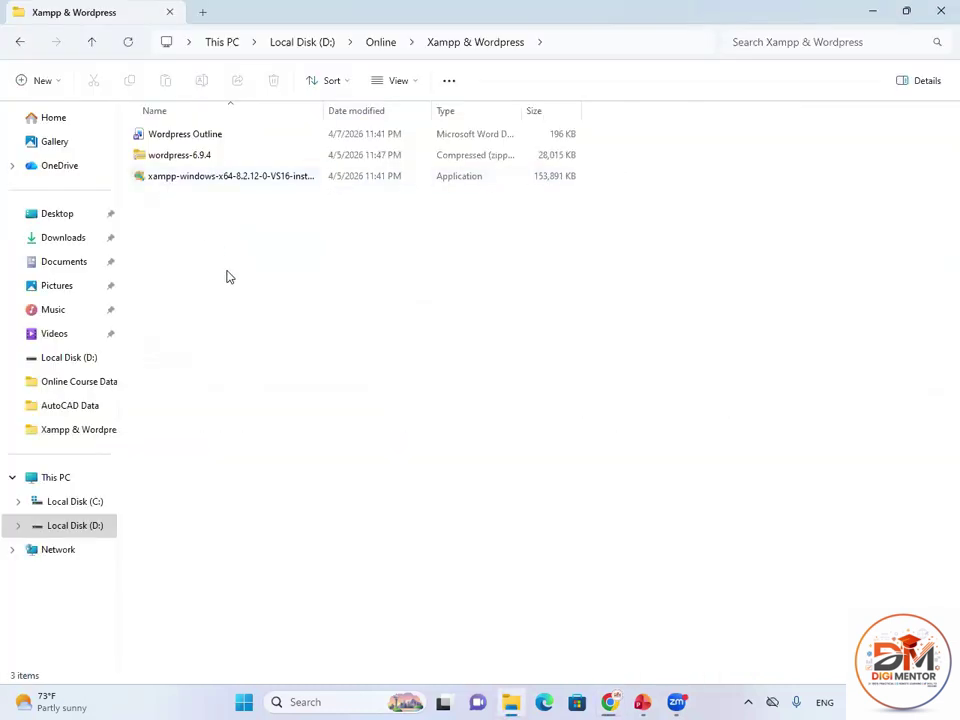
Launch the XAMPP installer, dismiss the UAC warning and pass the welcome page.
click(180, 183)
double_click(180, 183)
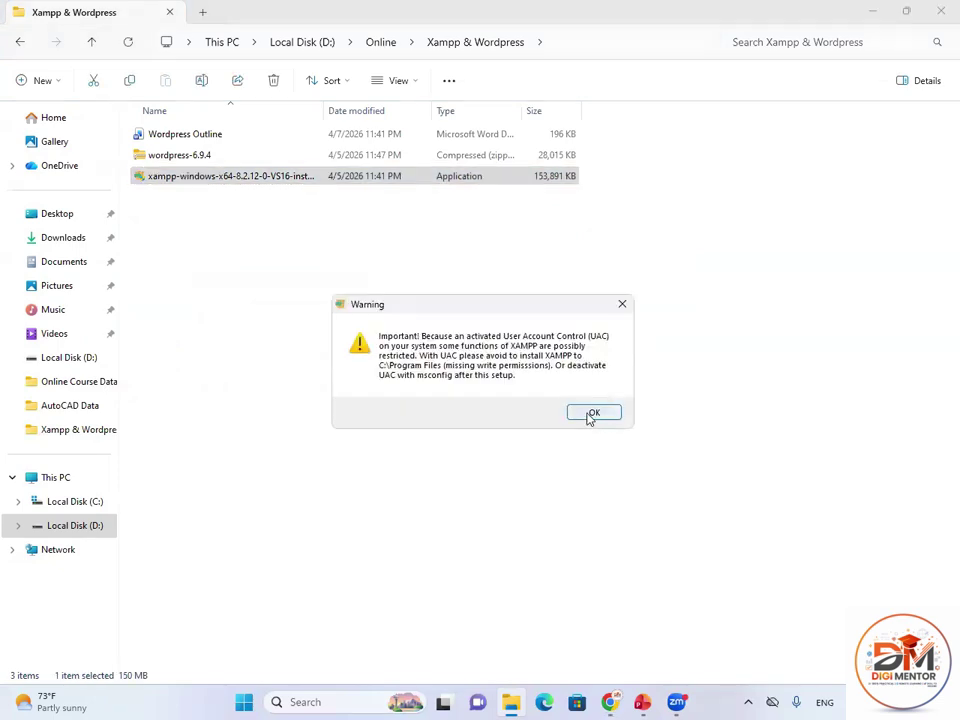
click(592, 414)
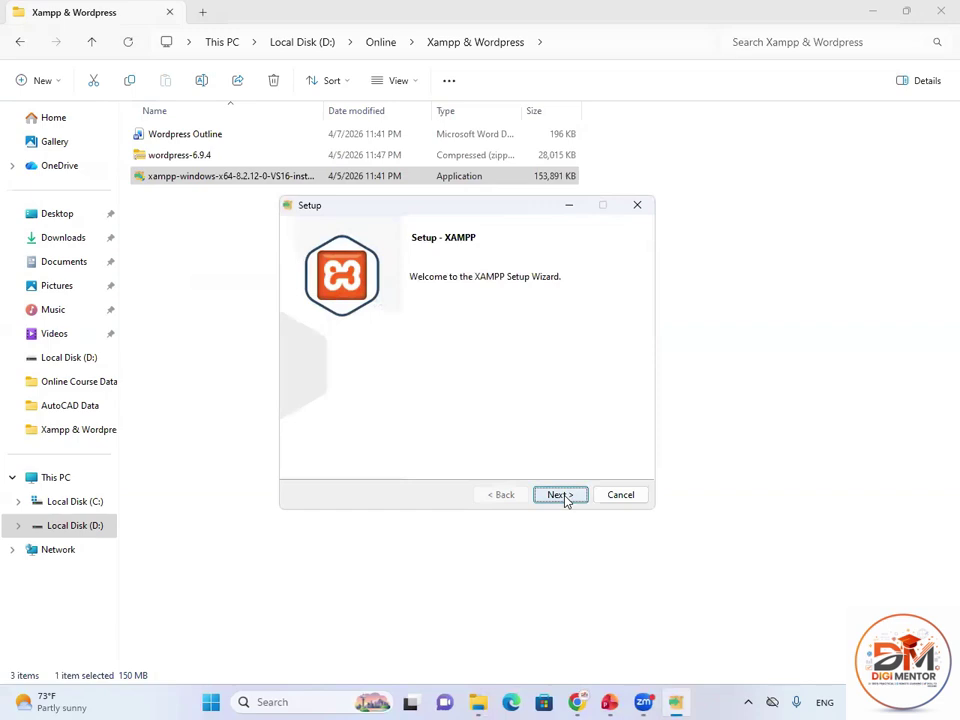
click(563, 496)
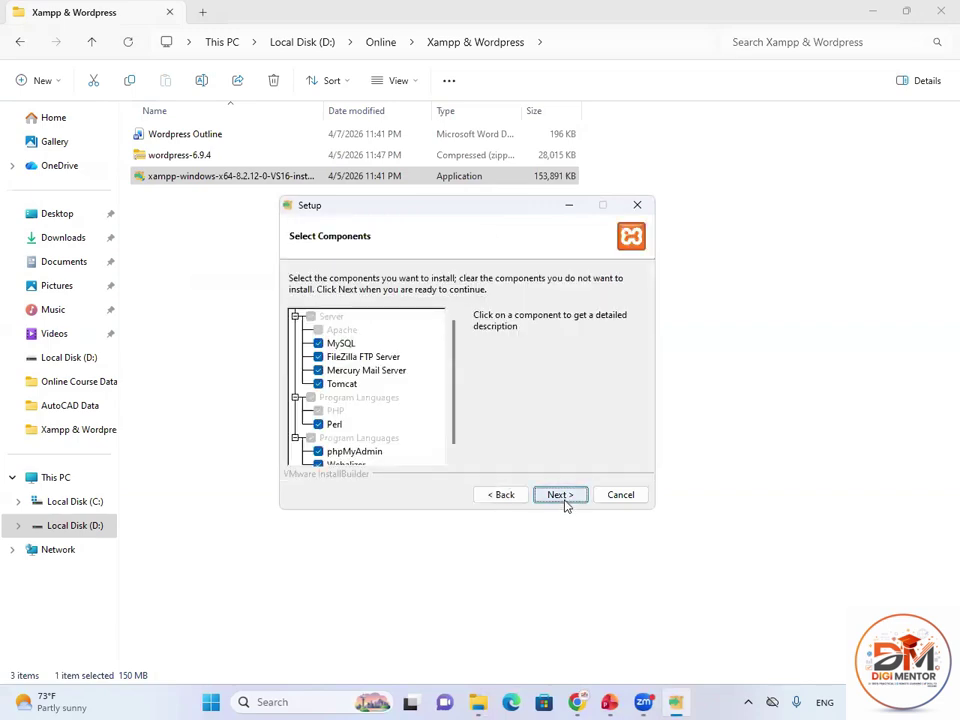
Accept default components, the C:\xampp folder and English, then begin installing.
click(566, 499)
click(556, 503)
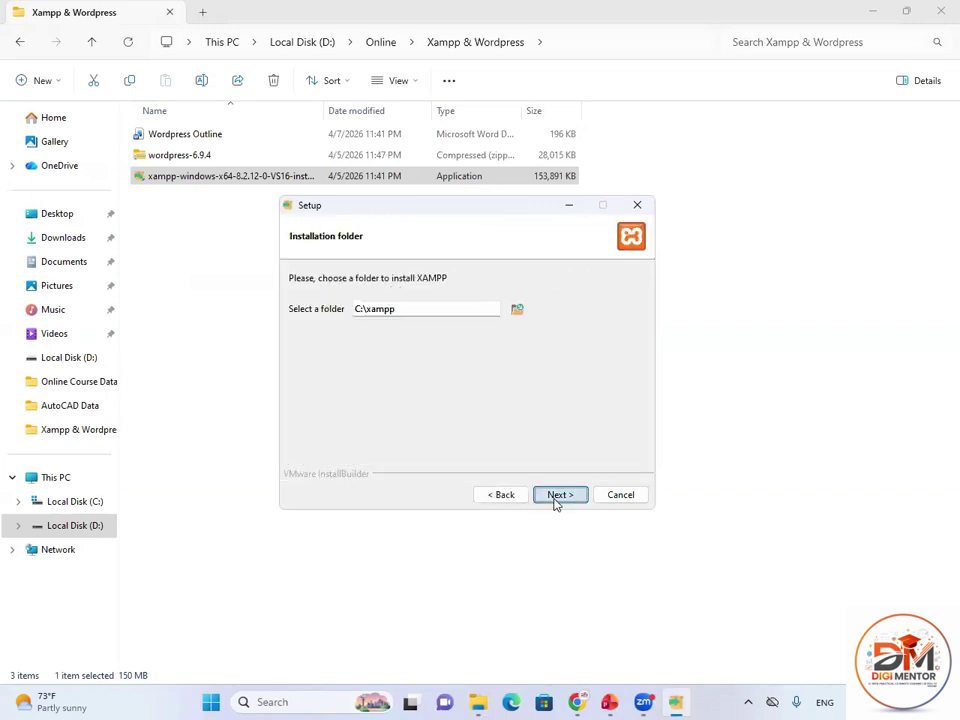
click(512, 500)
key(Home)
click(560, 495)
click(560, 495)
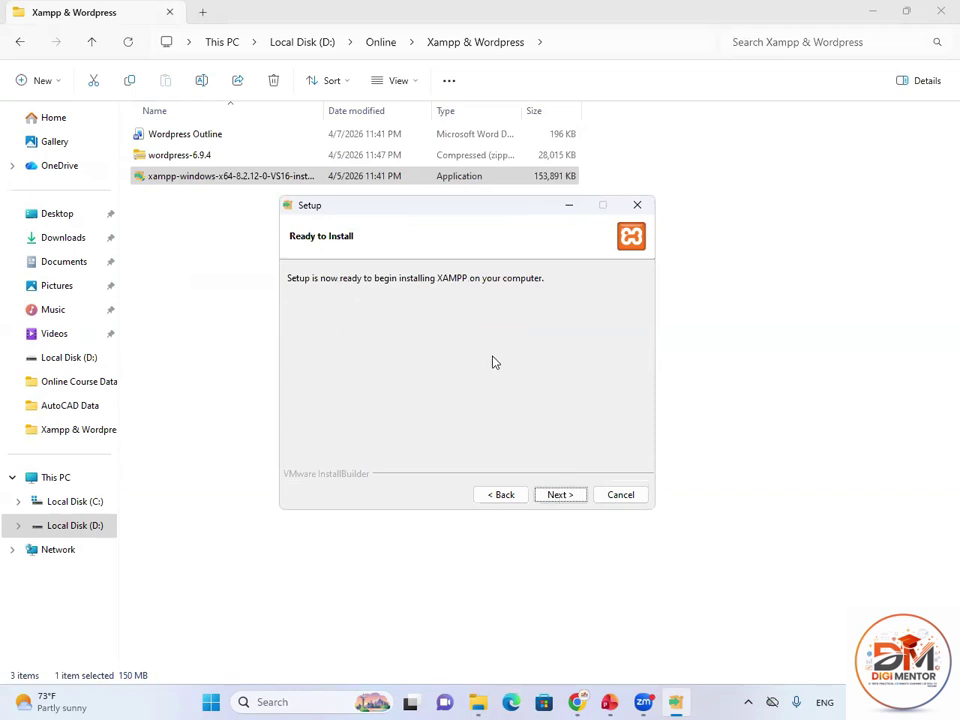
click(570, 498)
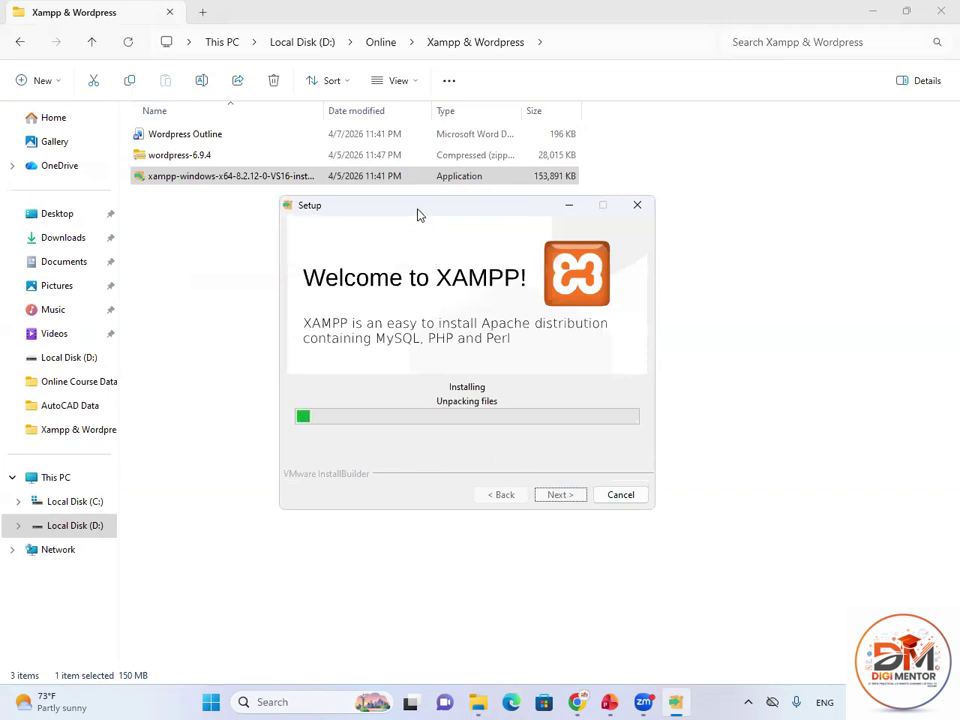
Let unpacking complete and finish setup with 'start the Control Panel now' checked.
drag(420, 214, 515, 226)
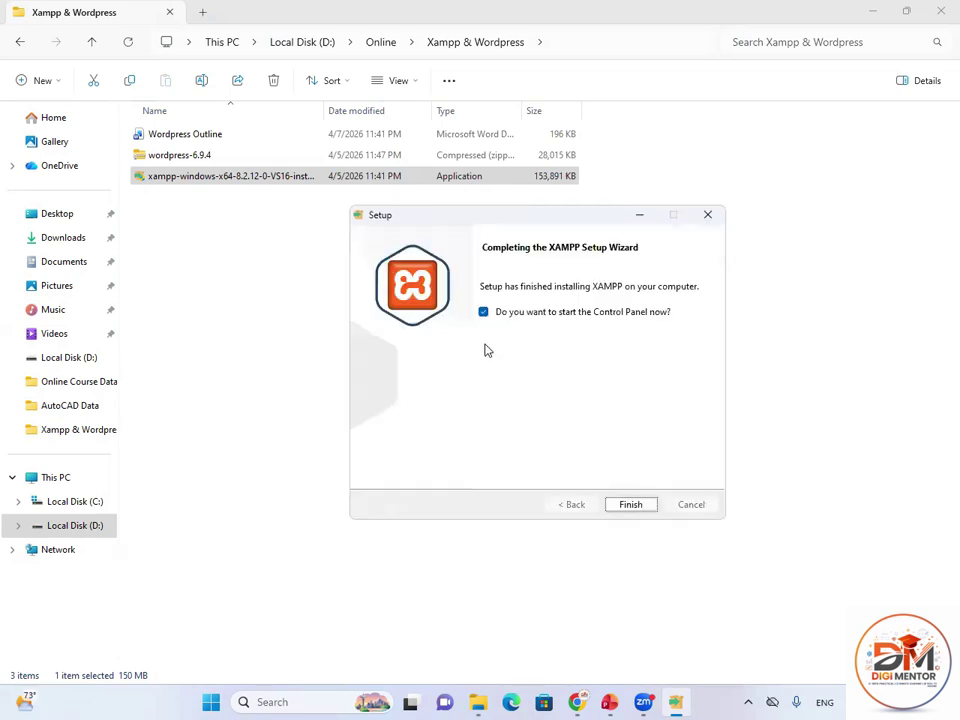
click(628, 506)
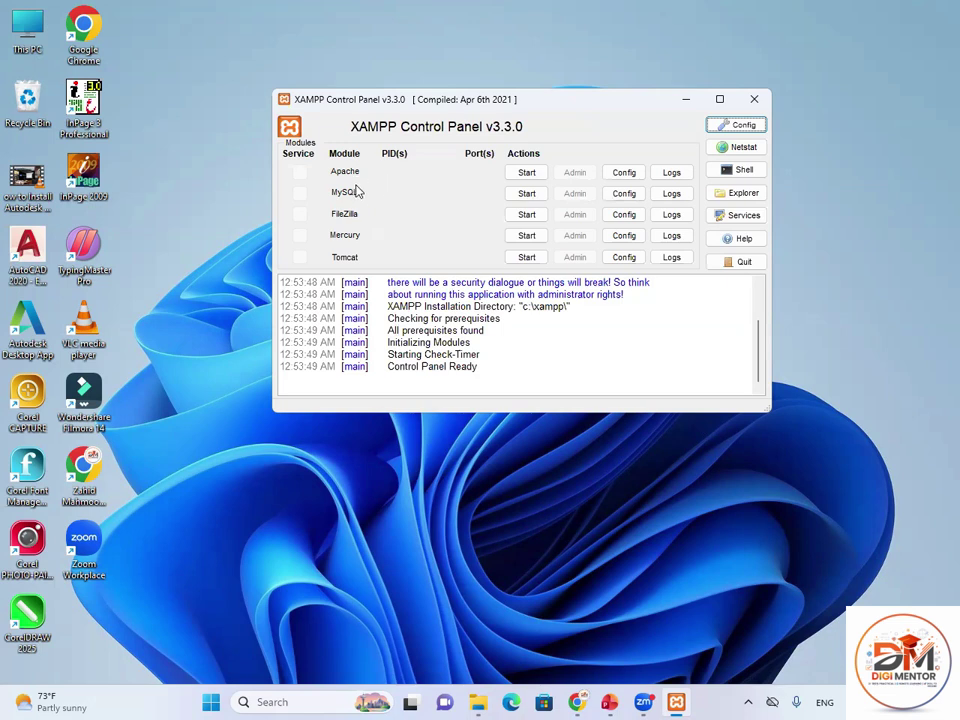
Start Apache and MySQL, allow MySQL through the firewall, and open Chrome from the desktop.
click(524, 173)
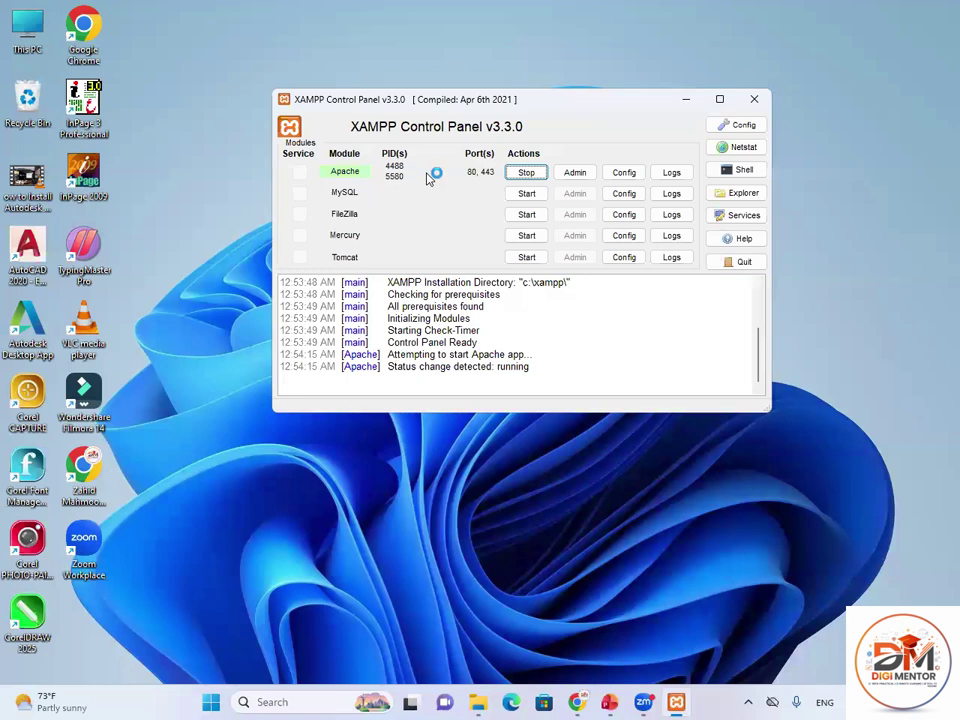
click(529, 196)
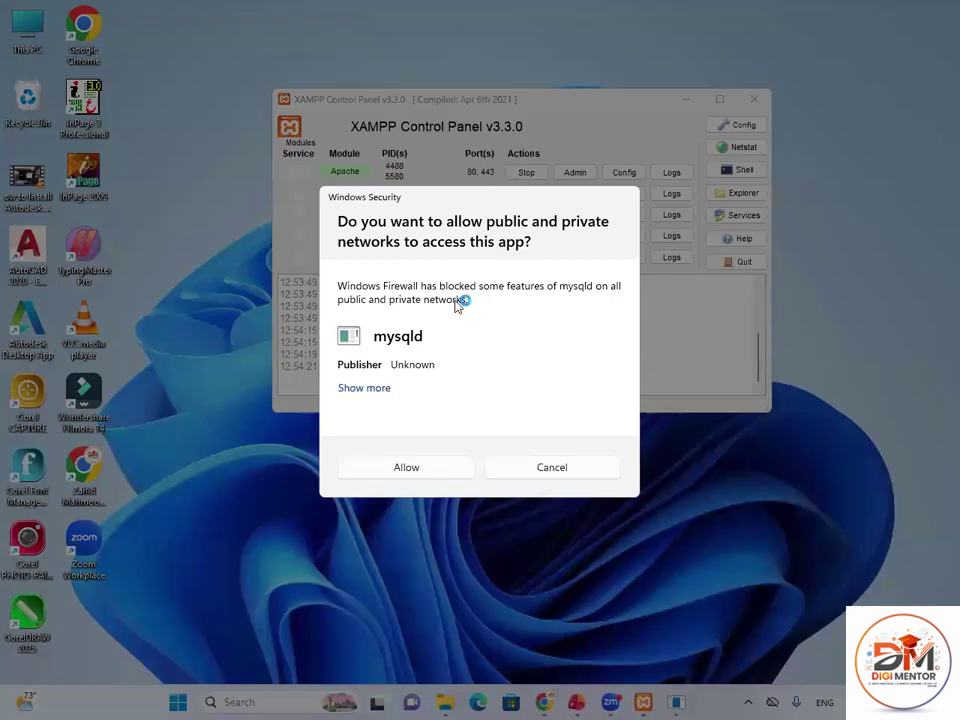
click(429, 466)
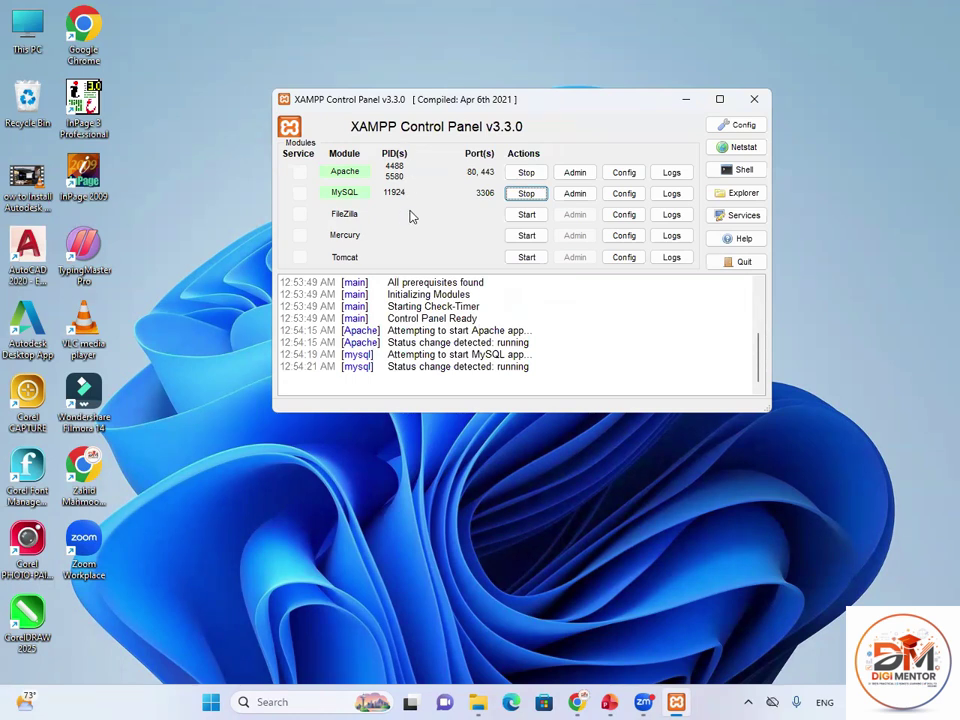
click(686, 103)
double_click(86, 468)
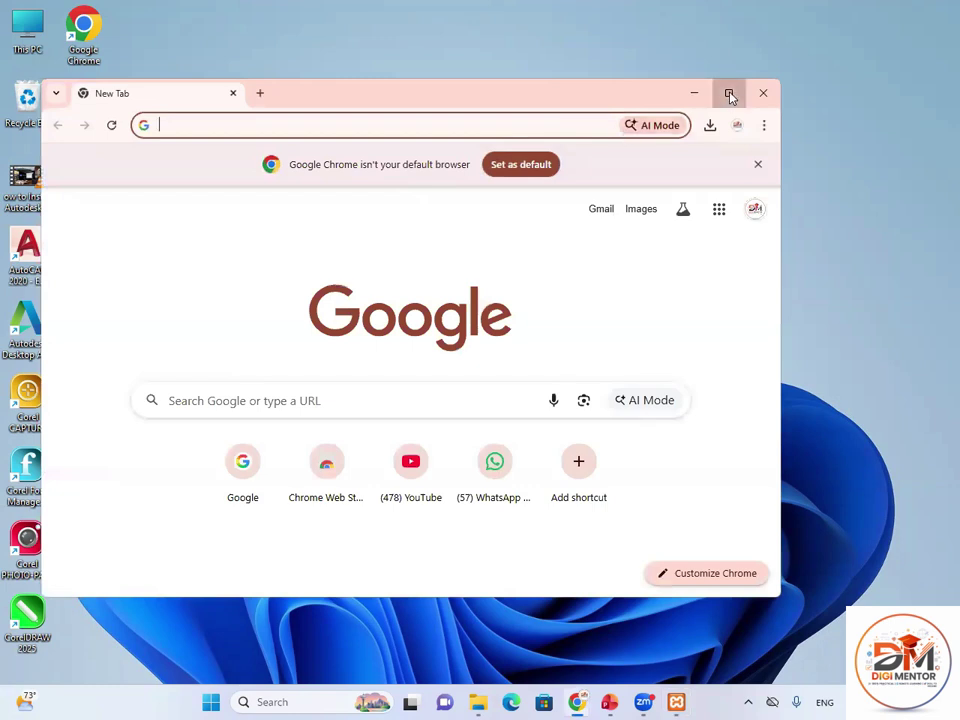
Load the XAMPP dashboard at localhost in maximized Chrome, then stop Apache and MySQL.
click(730, 94)
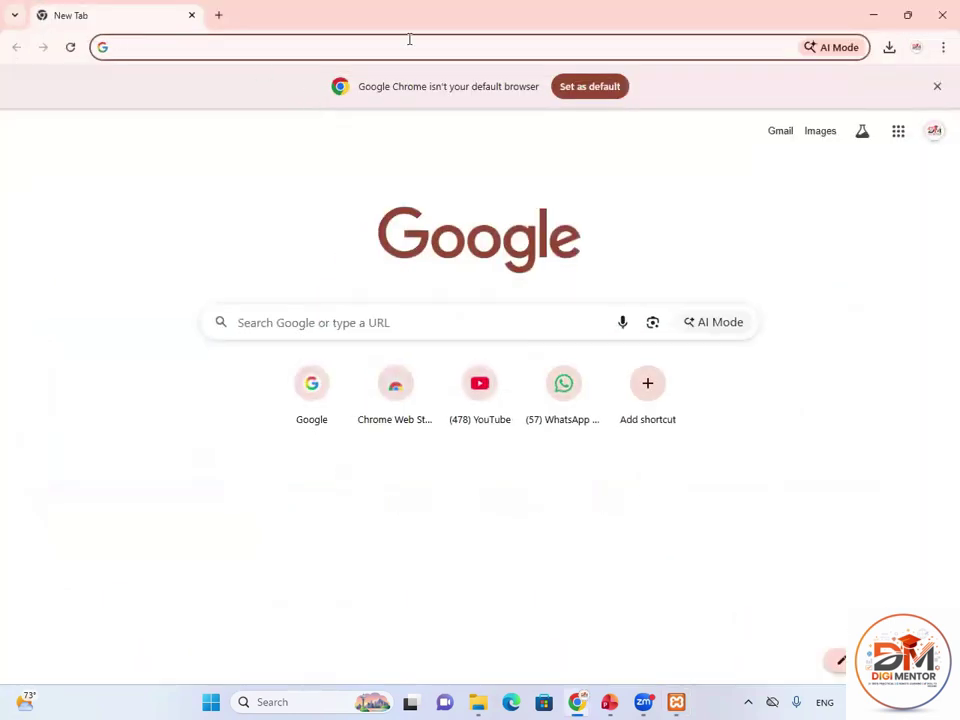
text(LOCALHOS)
text(T)
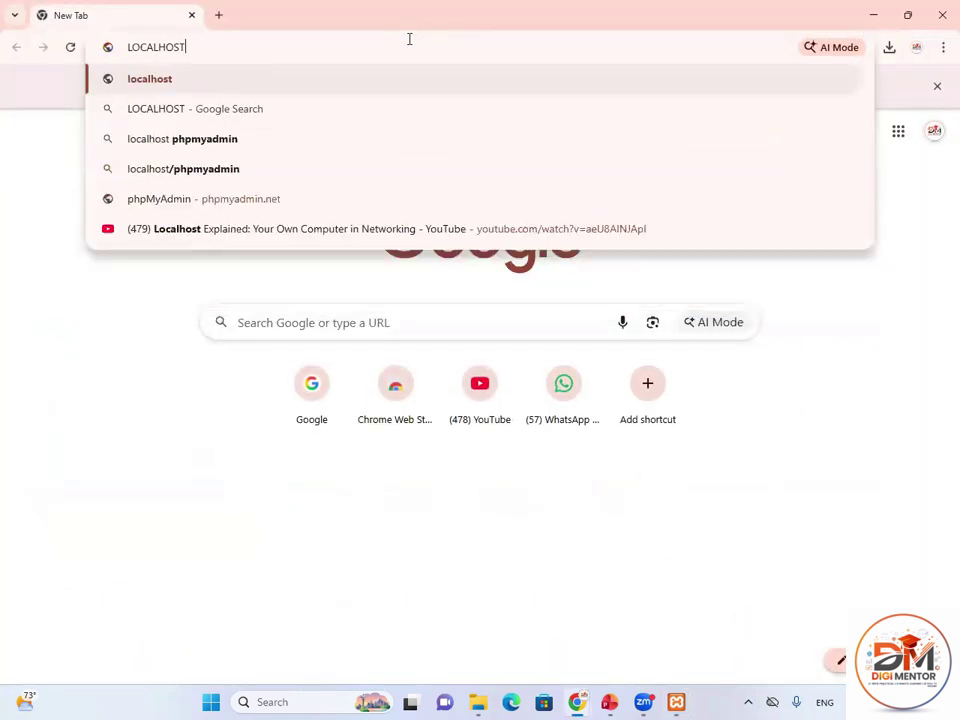
key(Return)
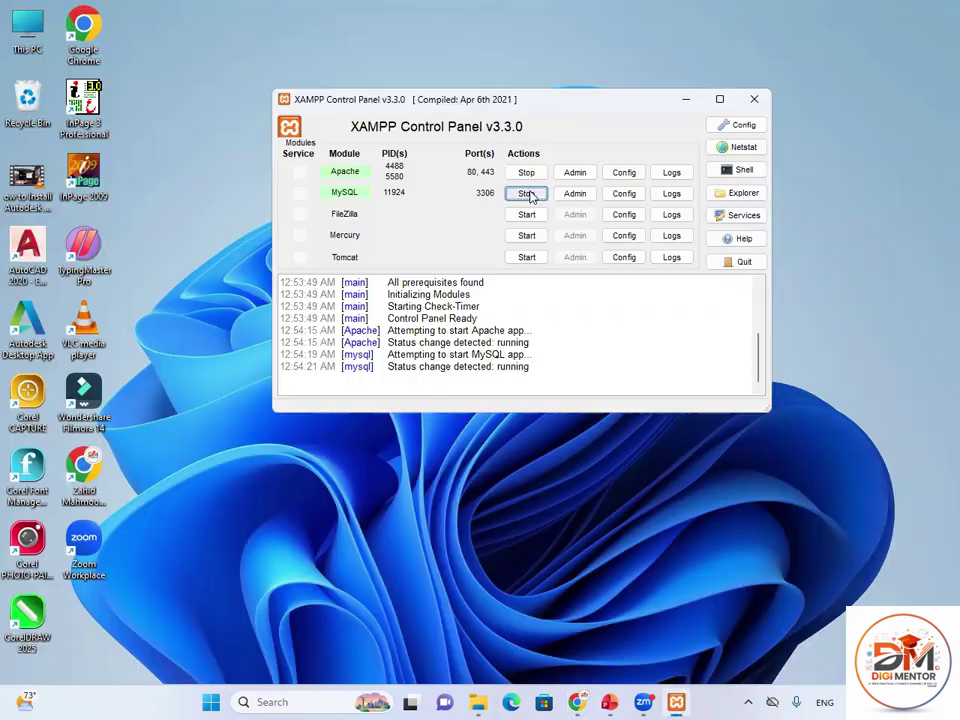
click(527, 173)
click(526, 194)
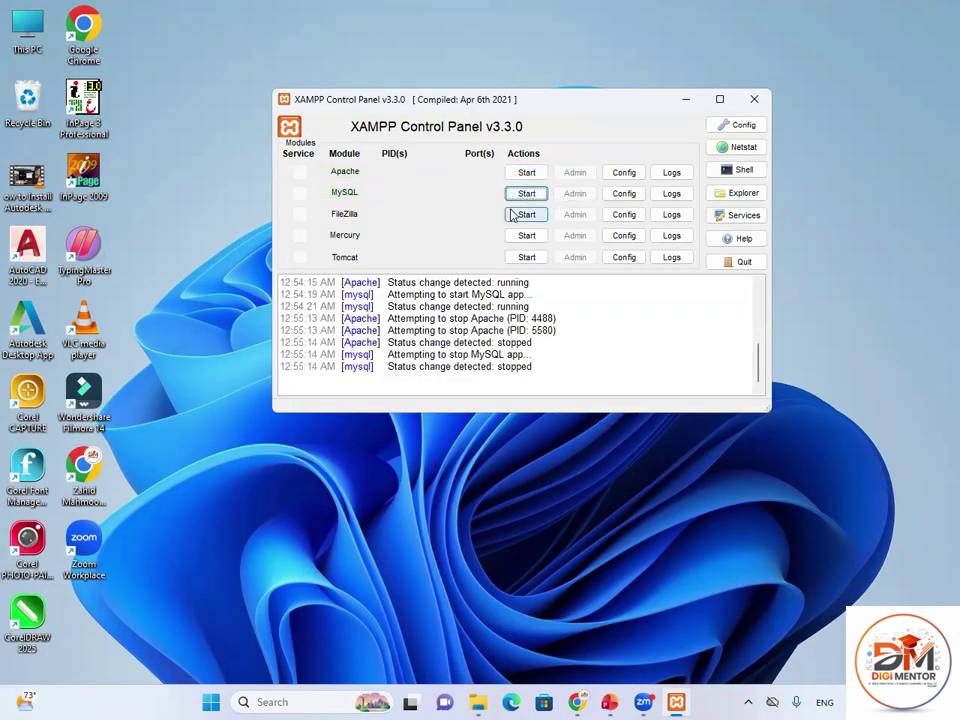
Try loading localhost in a new maximized Chrome window while the servers are stopped.
double_click(86, 462)
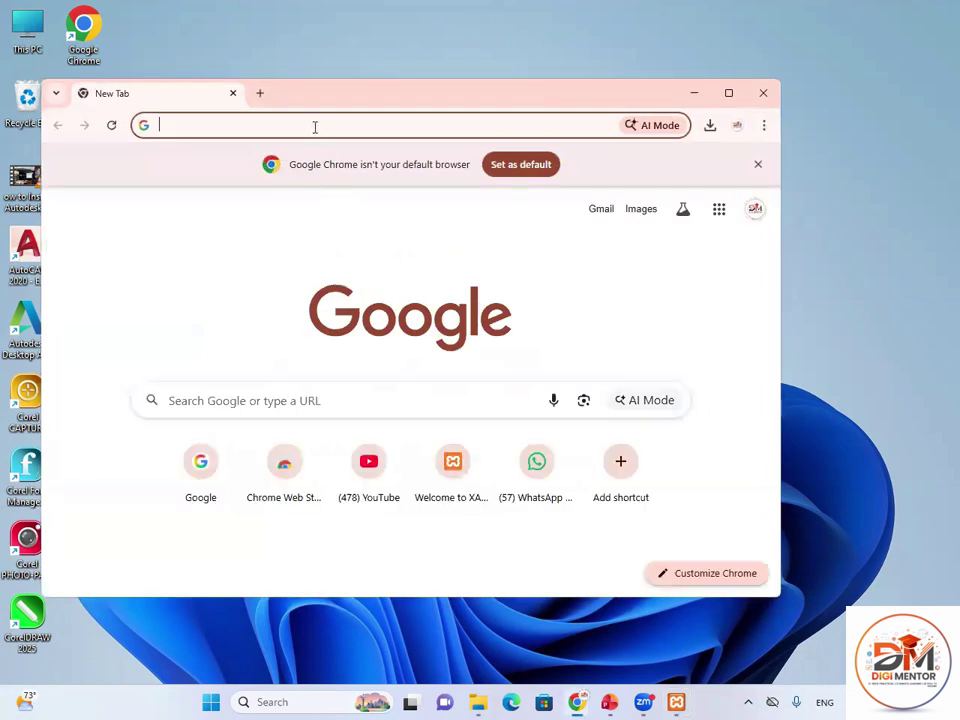
text(LOCAL)
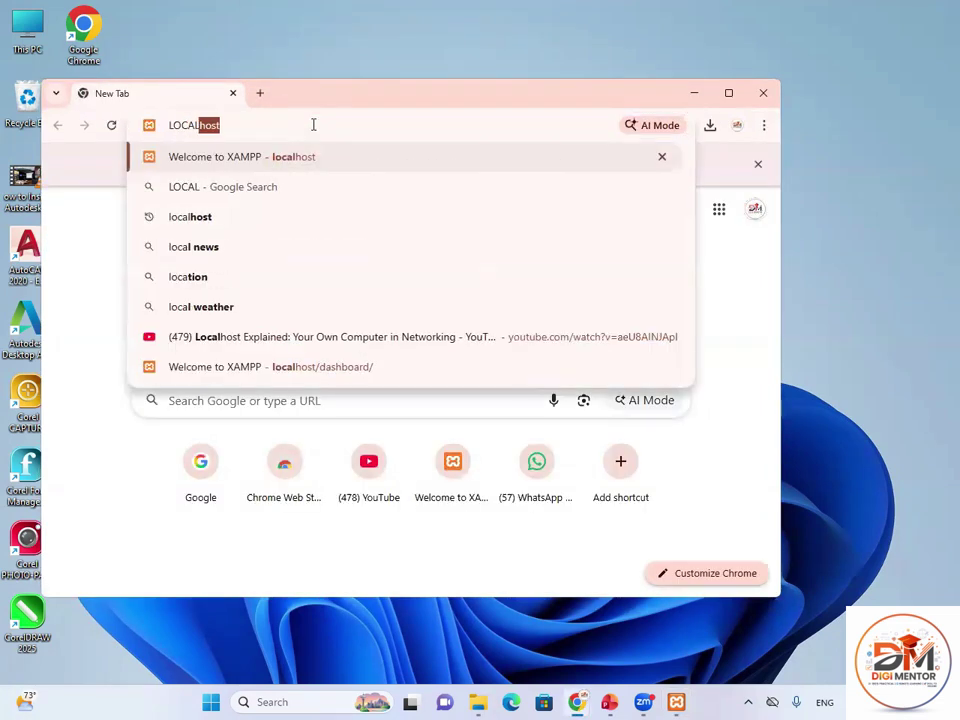
key(BackSpace)
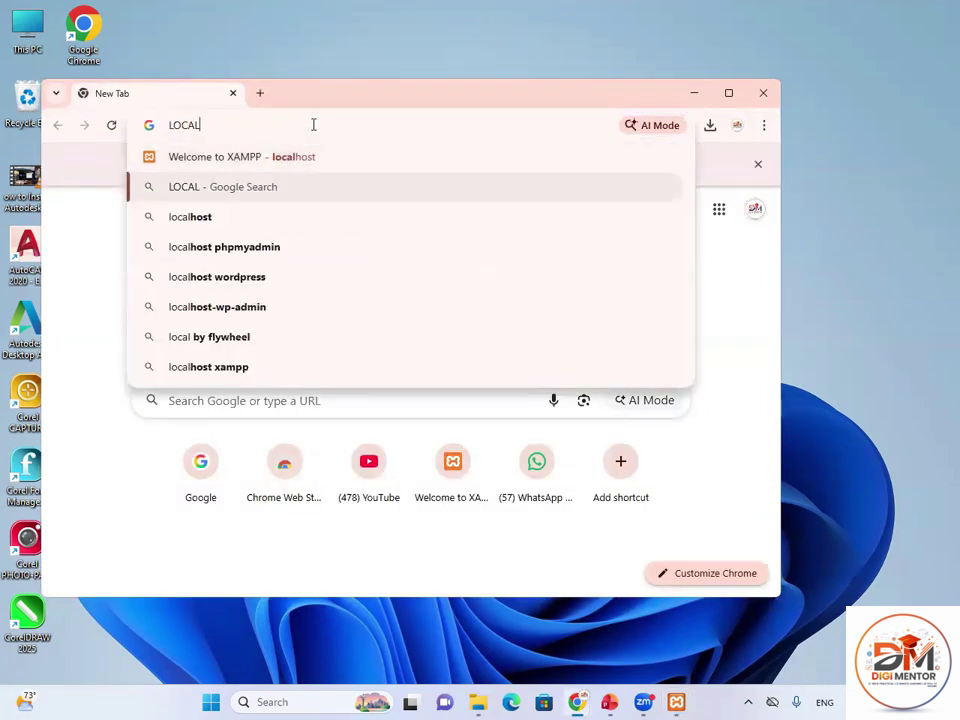
text(HOST)
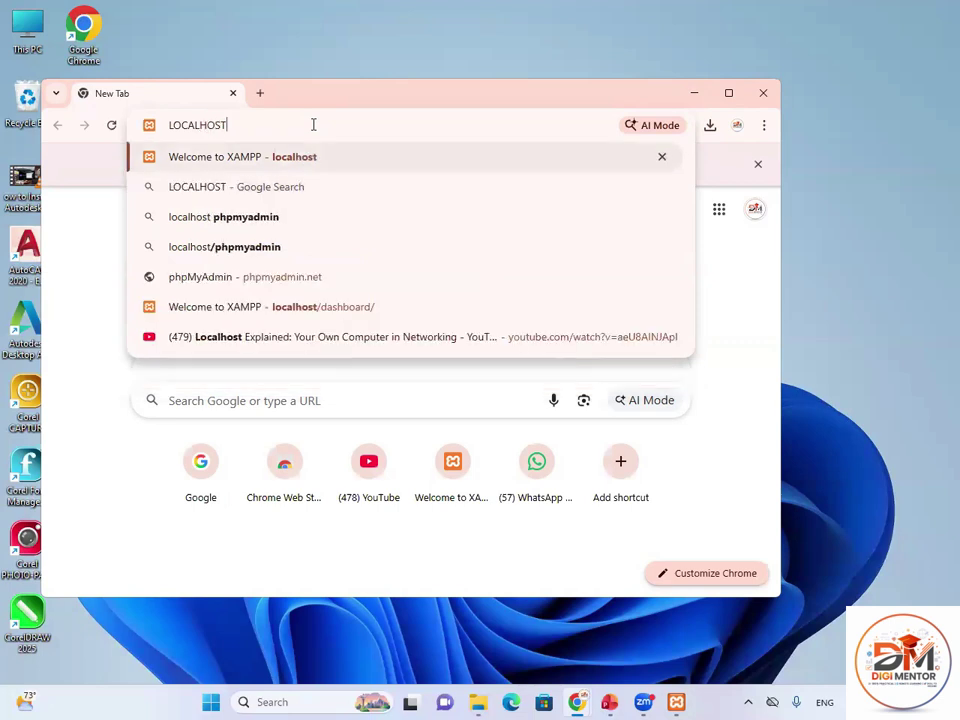
key(Return)
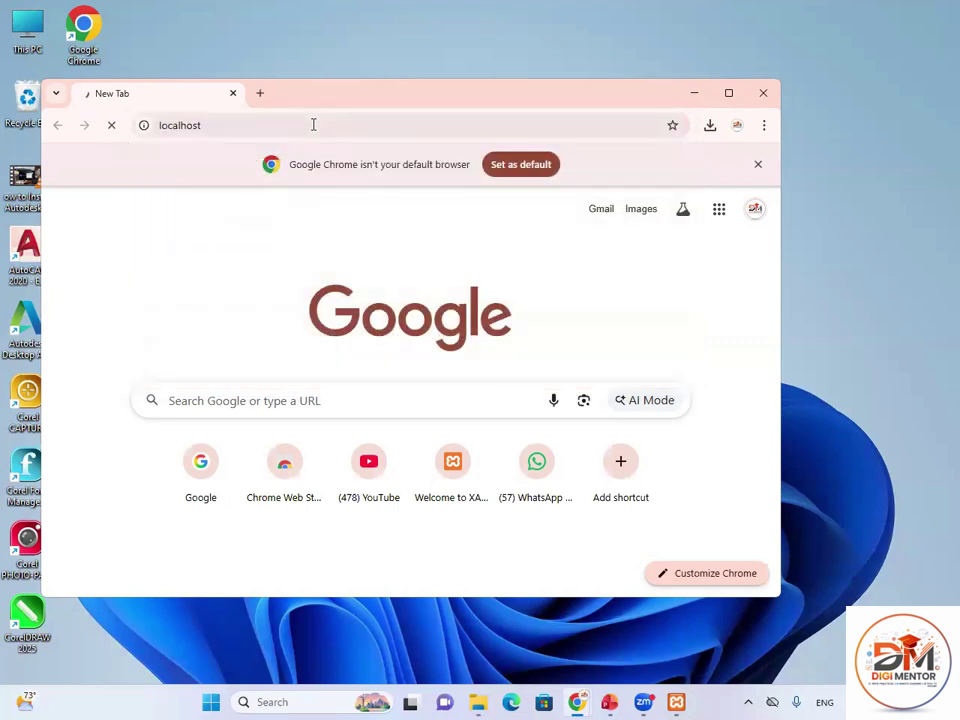
click(728, 93)
key(F5)
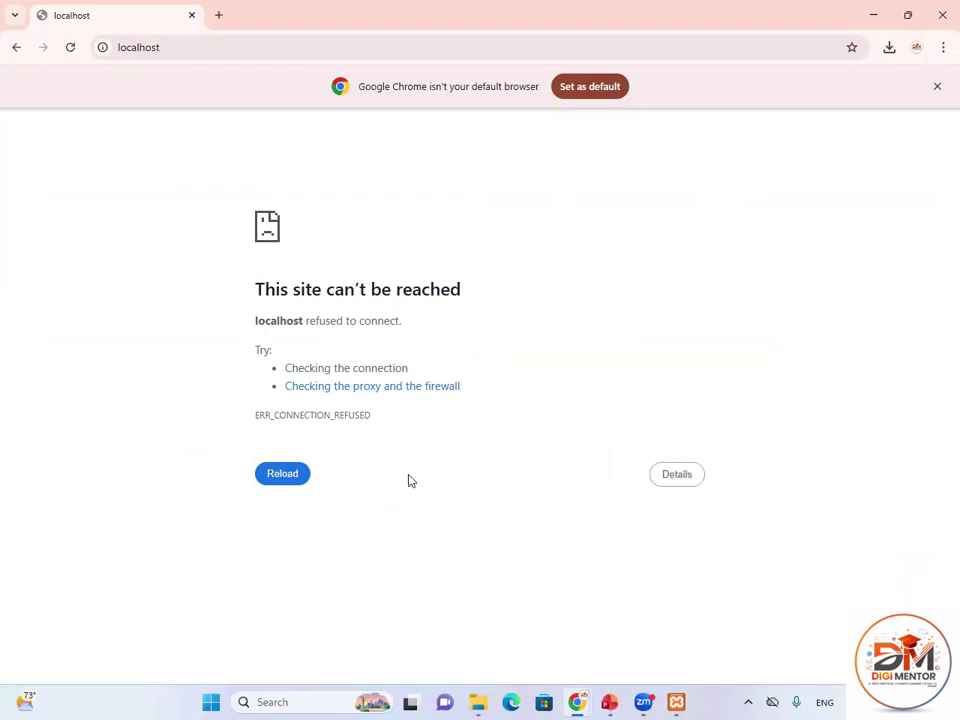
Restart Apache and MySQL, reload localhost to reach the XAMPP dashboard, and close Chrome.
click(676, 702)
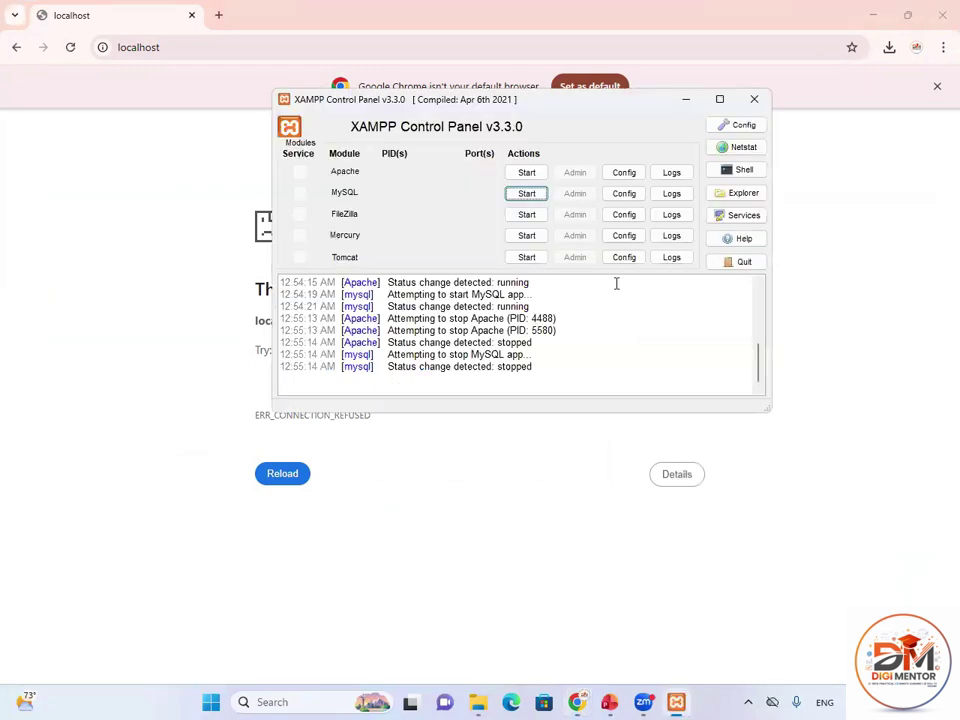
click(527, 172)
click(526, 193)
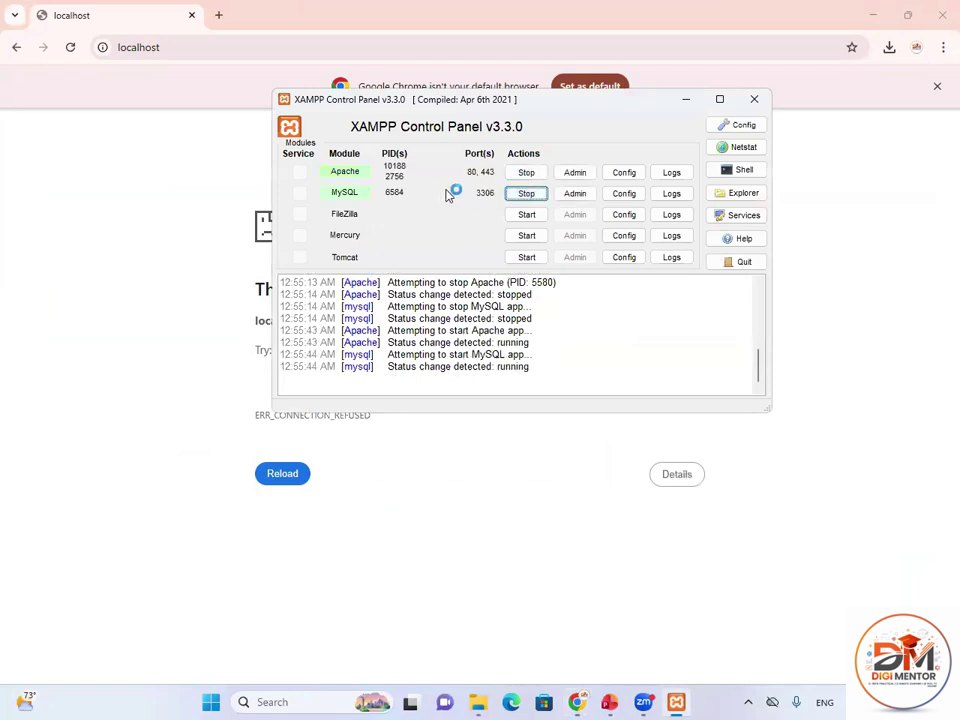
click(688, 101)
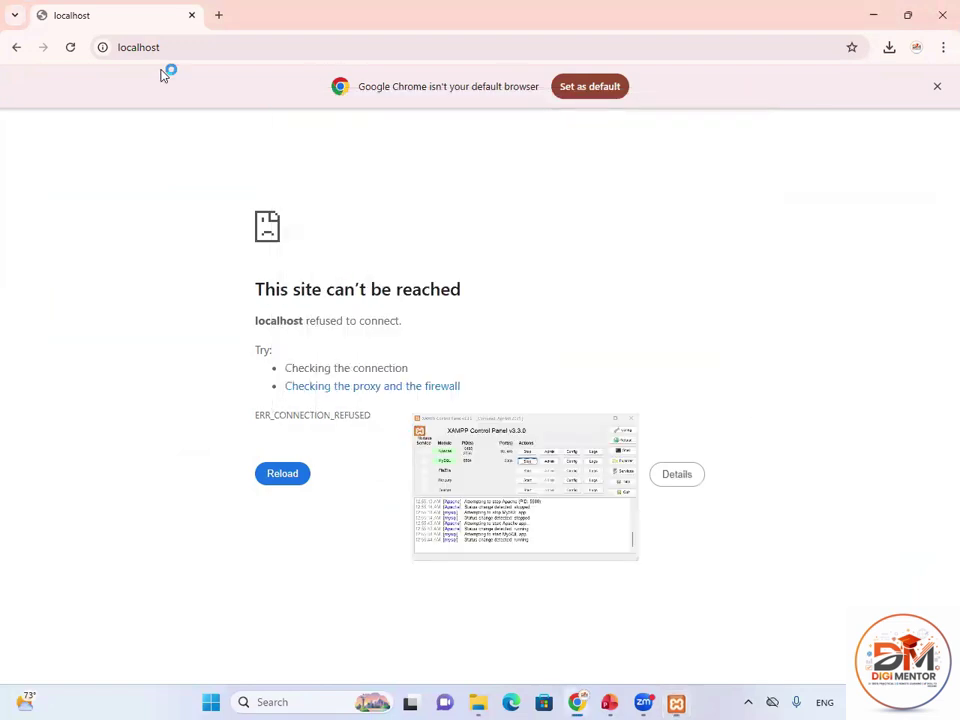
click(196, 48)
key(Return)
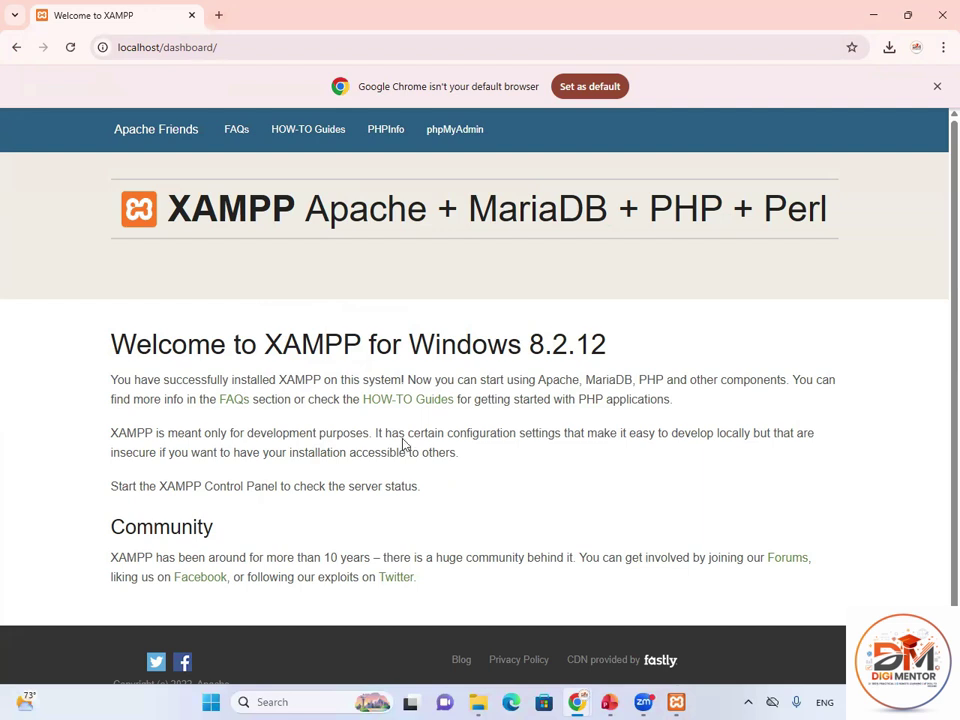
click(941, 16)
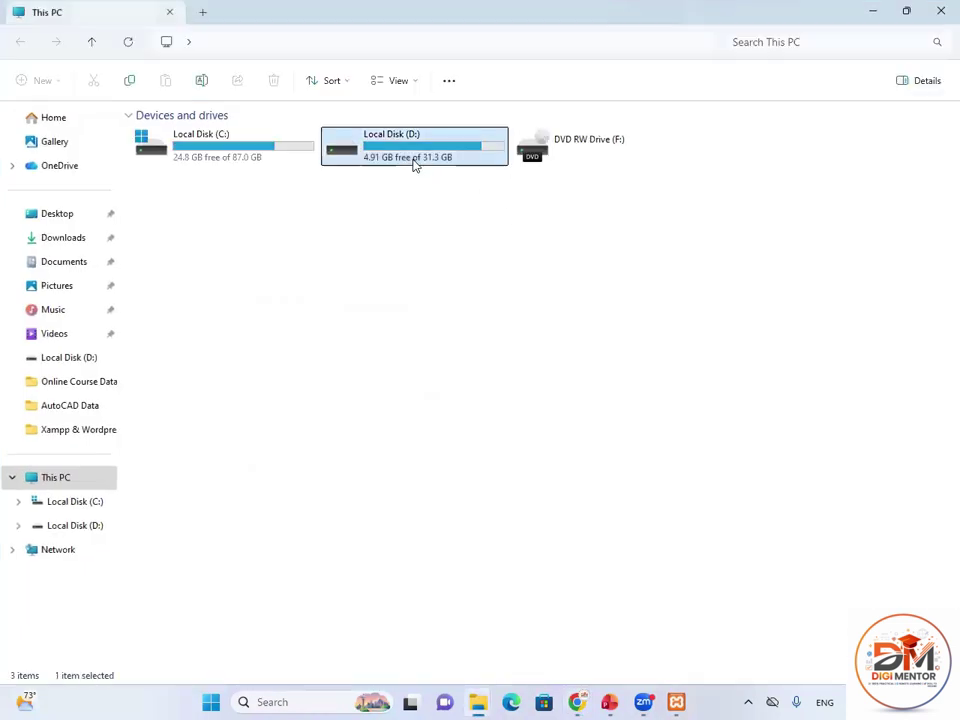
Extract wordpress-6.9.4 in D:\Online\Xampp & Wordpress and check the resulting wordpress folder.
double_click(414, 163)
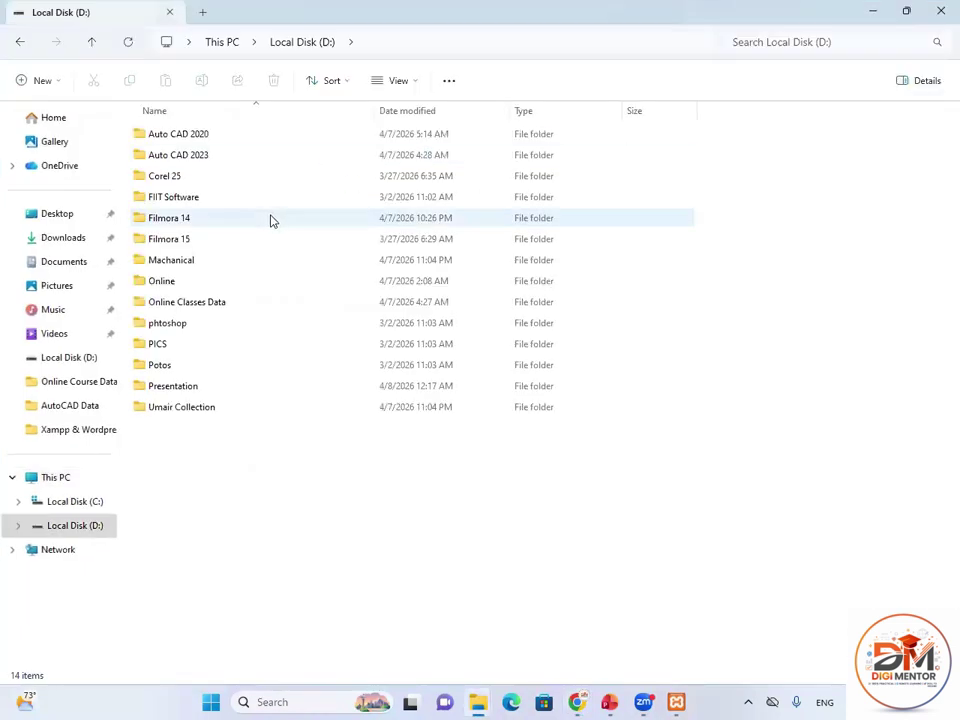
double_click(175, 284)
double_click(189, 283)
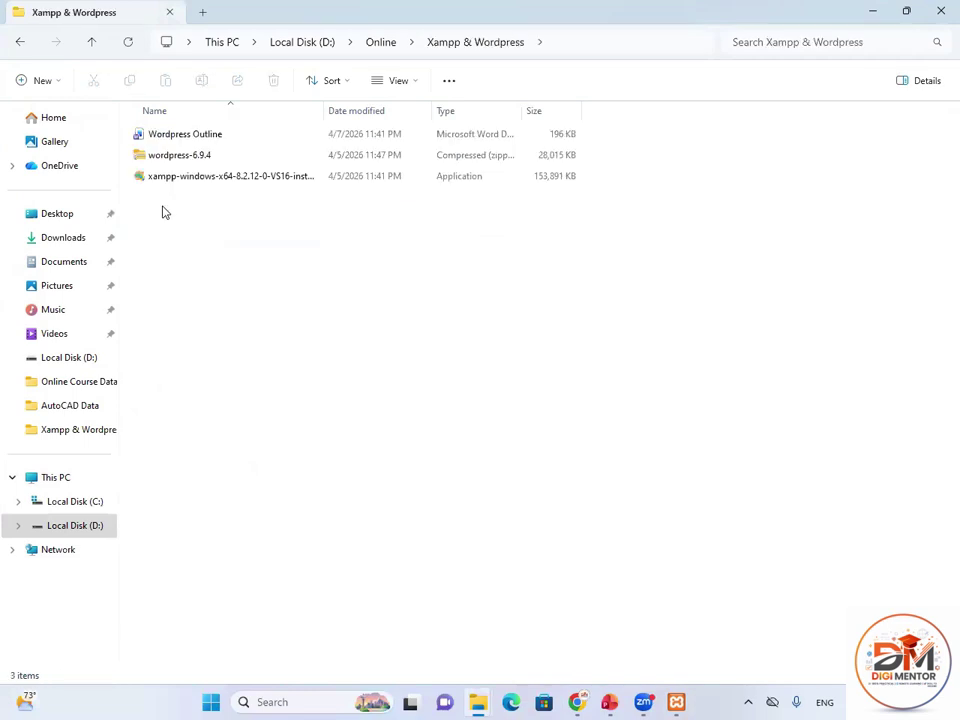
click(170, 163)
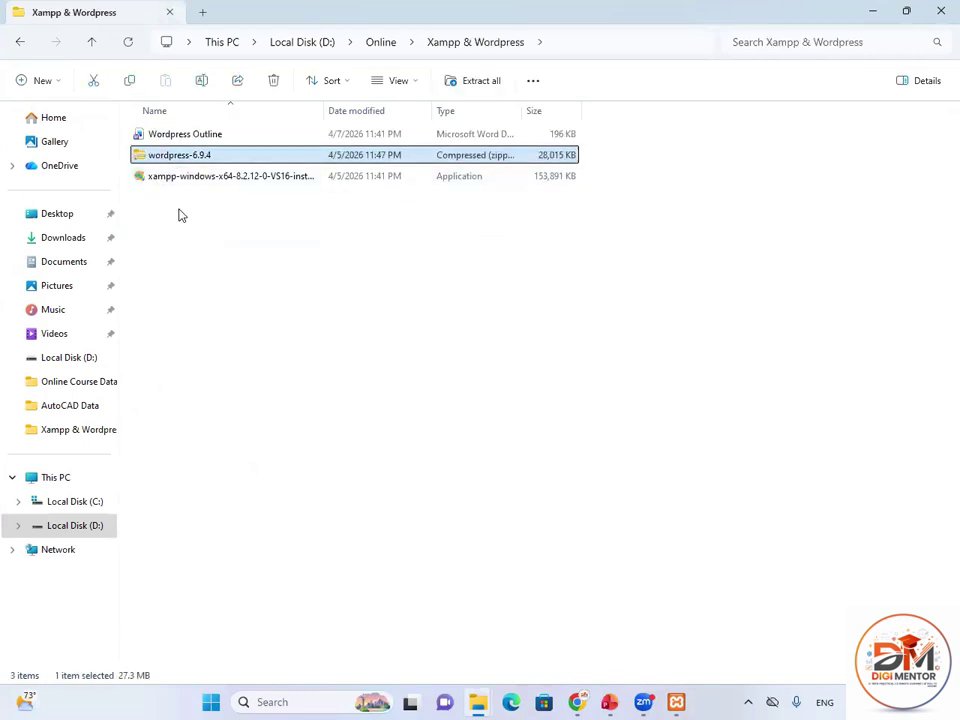
right_click(175, 159)
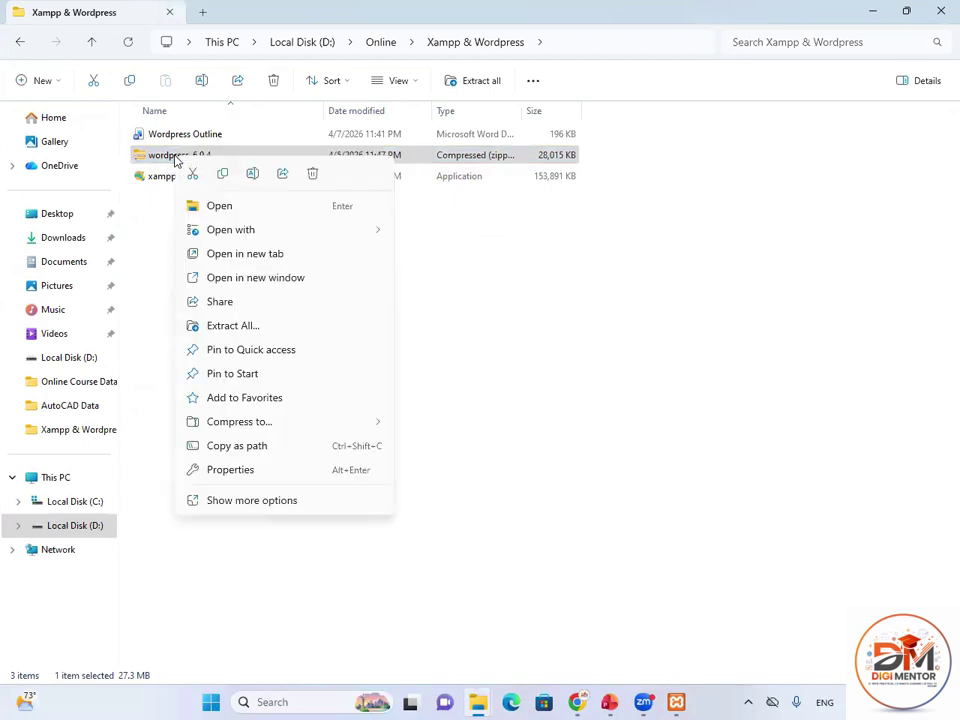
click(229, 501)
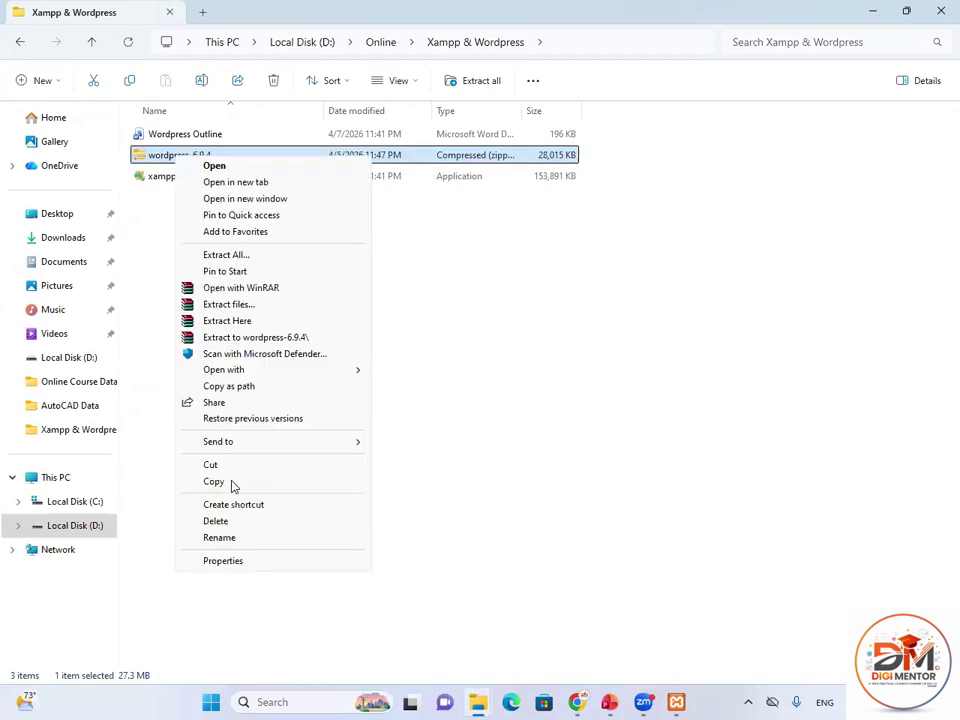
click(225, 324)
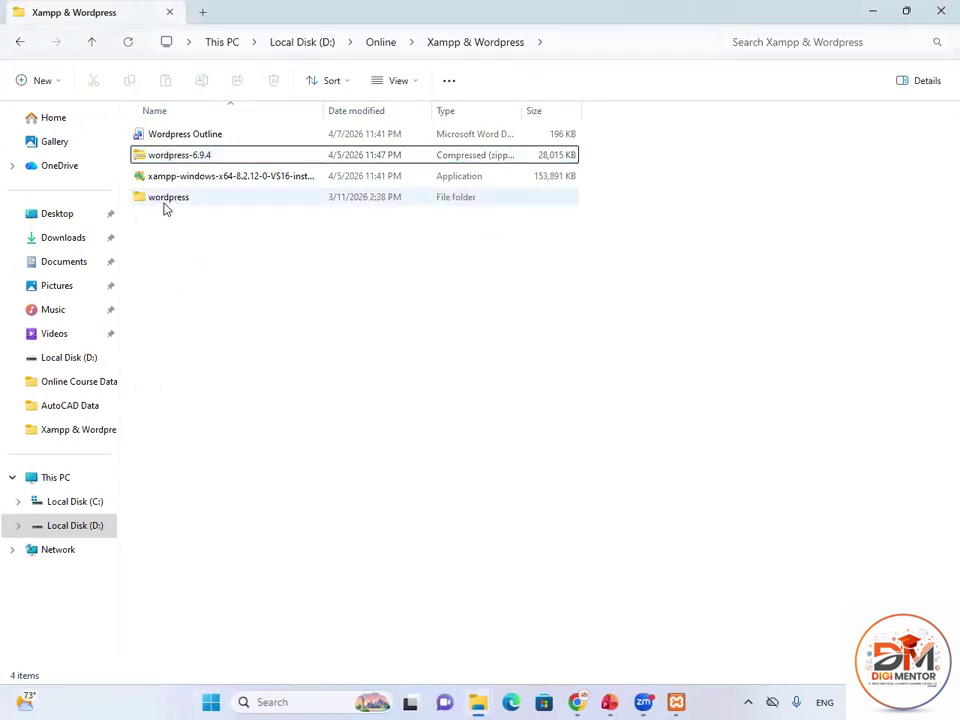
double_click(165, 207)
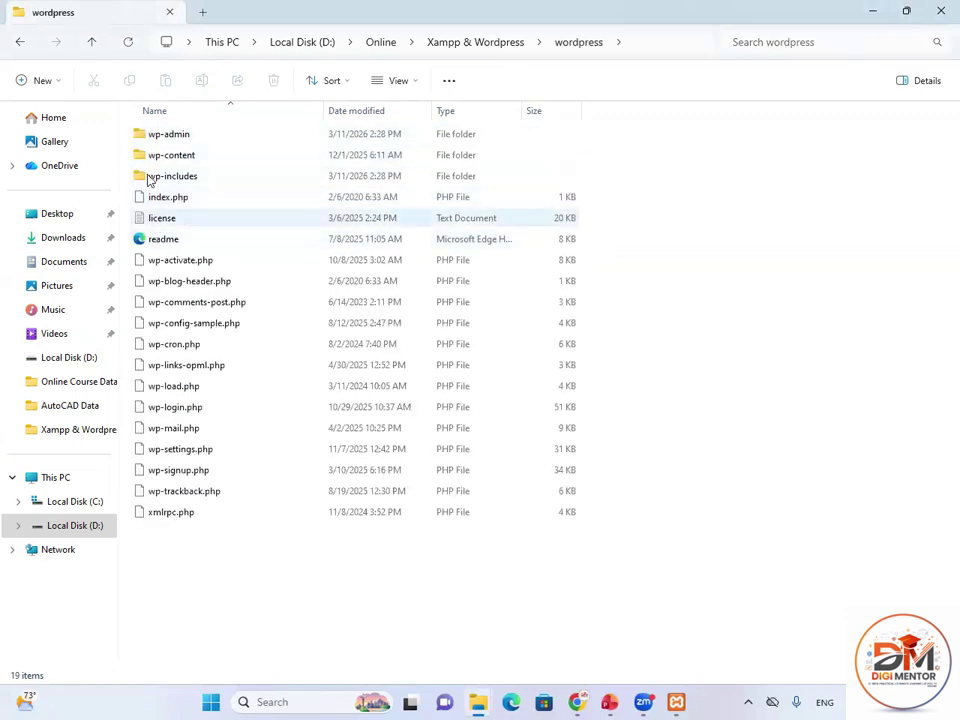
Copy the extracted wordpress folder and return to the desktop.
click(20, 46)
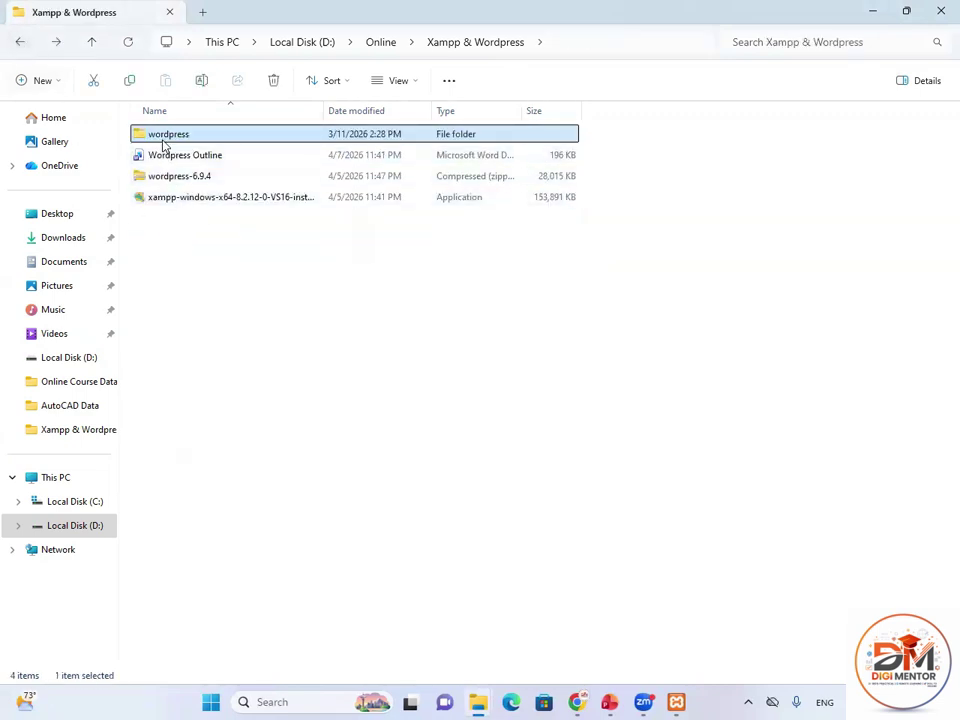
right_click(165, 143)
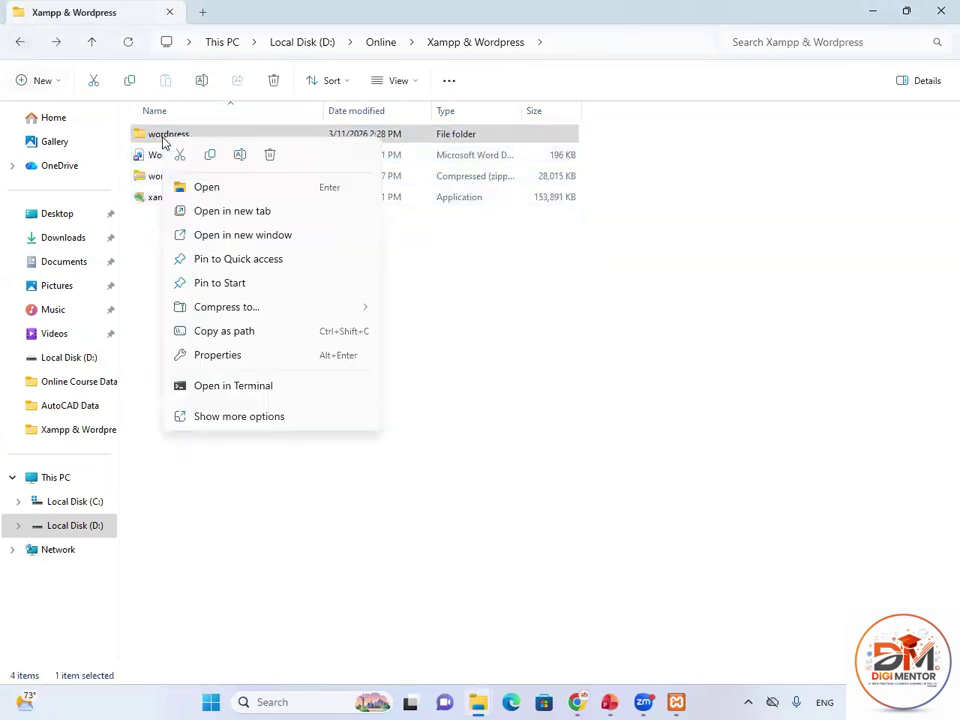
click(210, 156)
key(super+d)
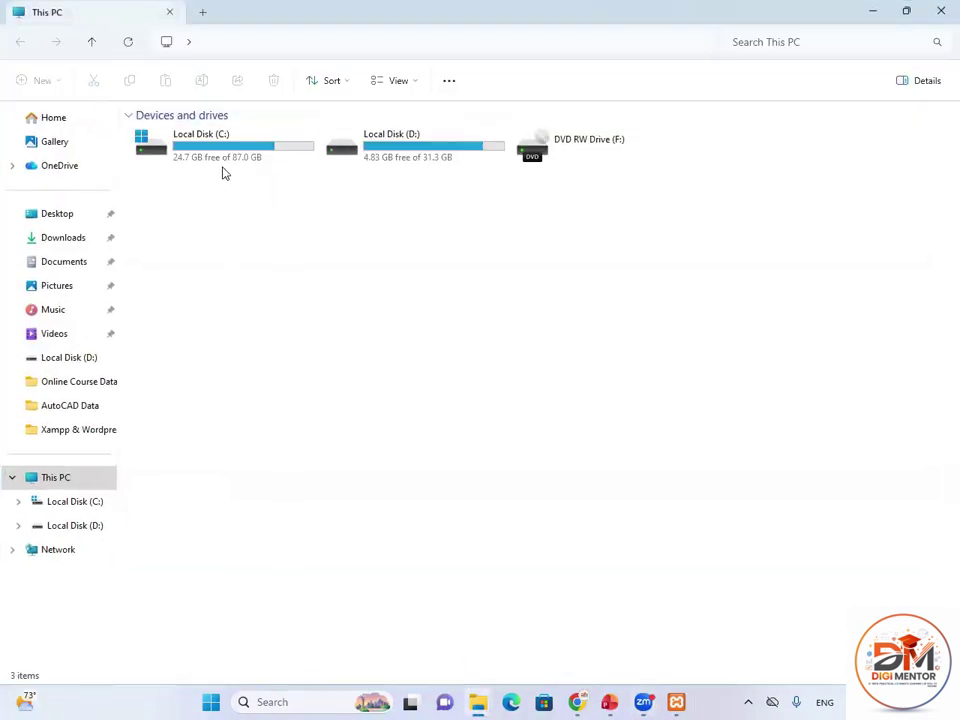
Paste the wordpress folder into C:\xampp\htdocs and close File Explorer.
double_click(223, 164)
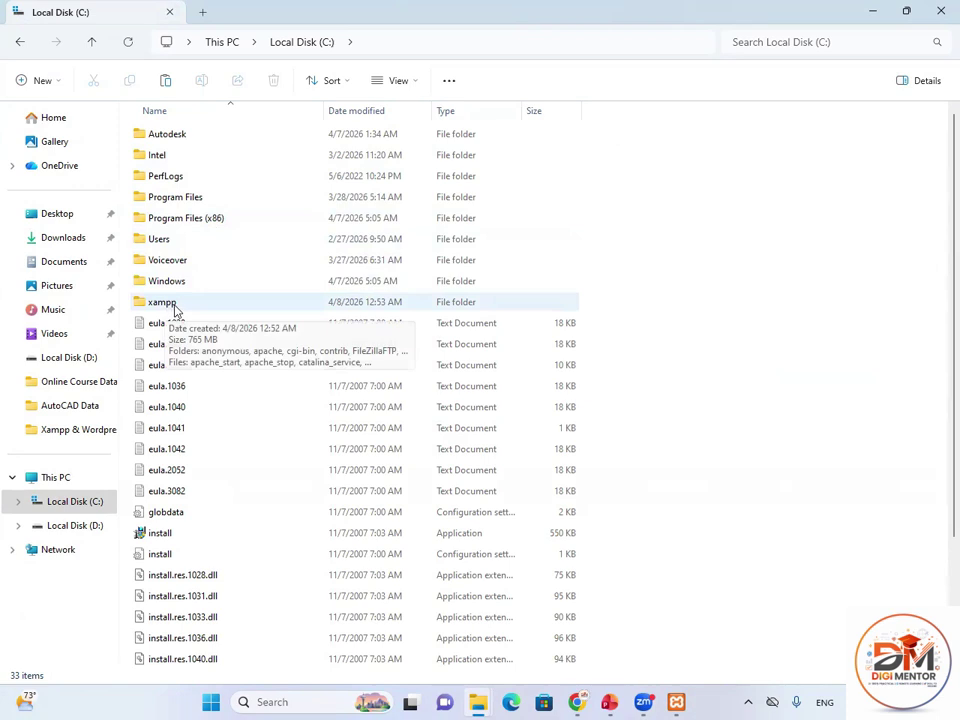
double_click(175, 311)
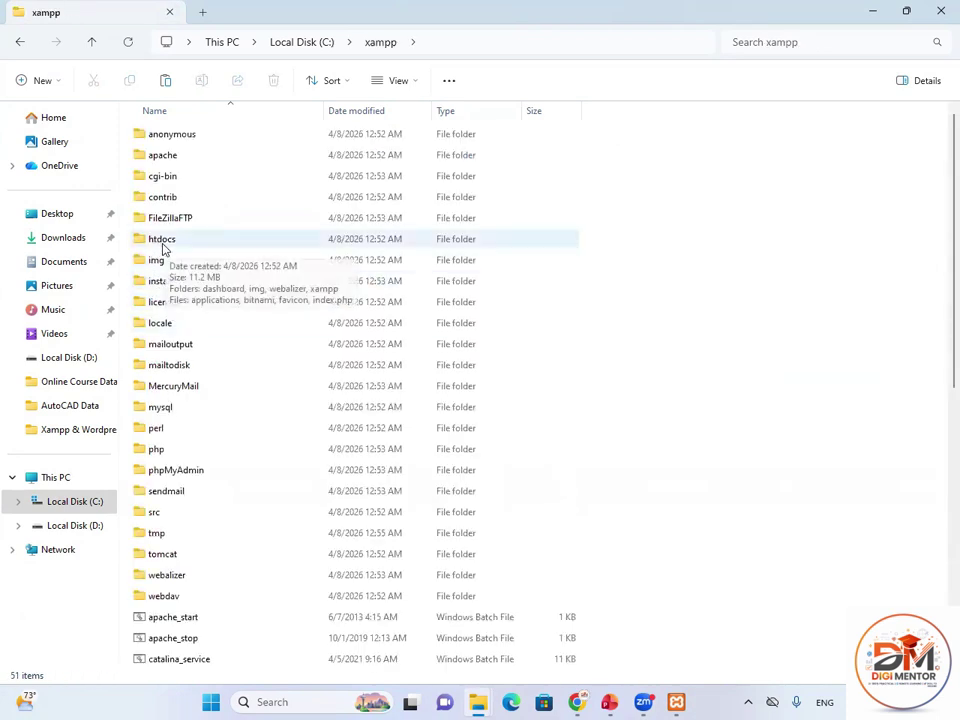
double_click(165, 246)
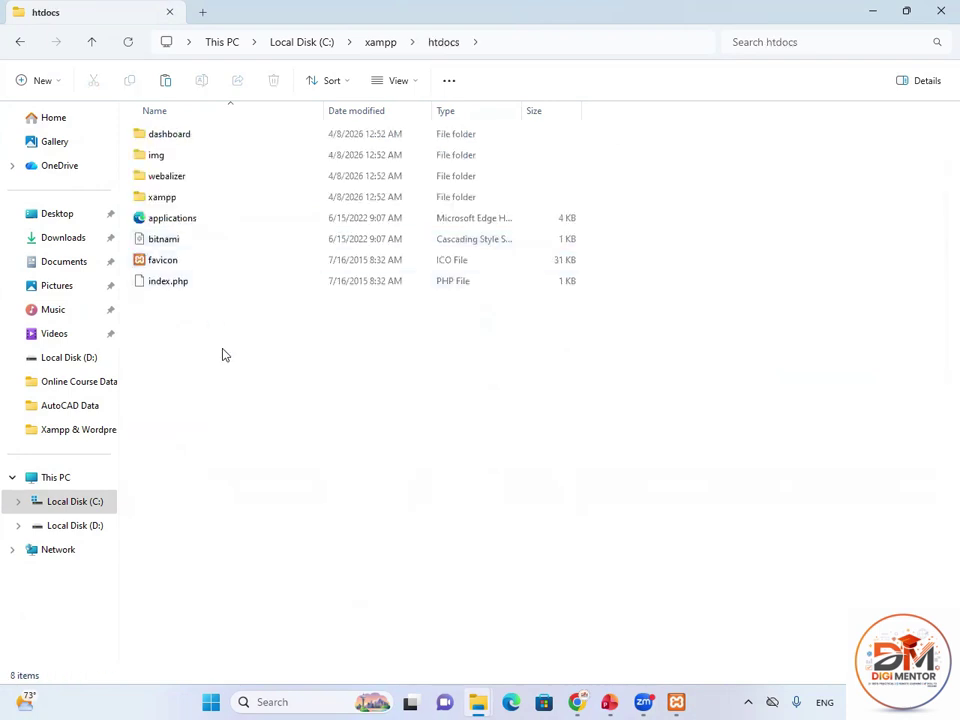
right_click(243, 340)
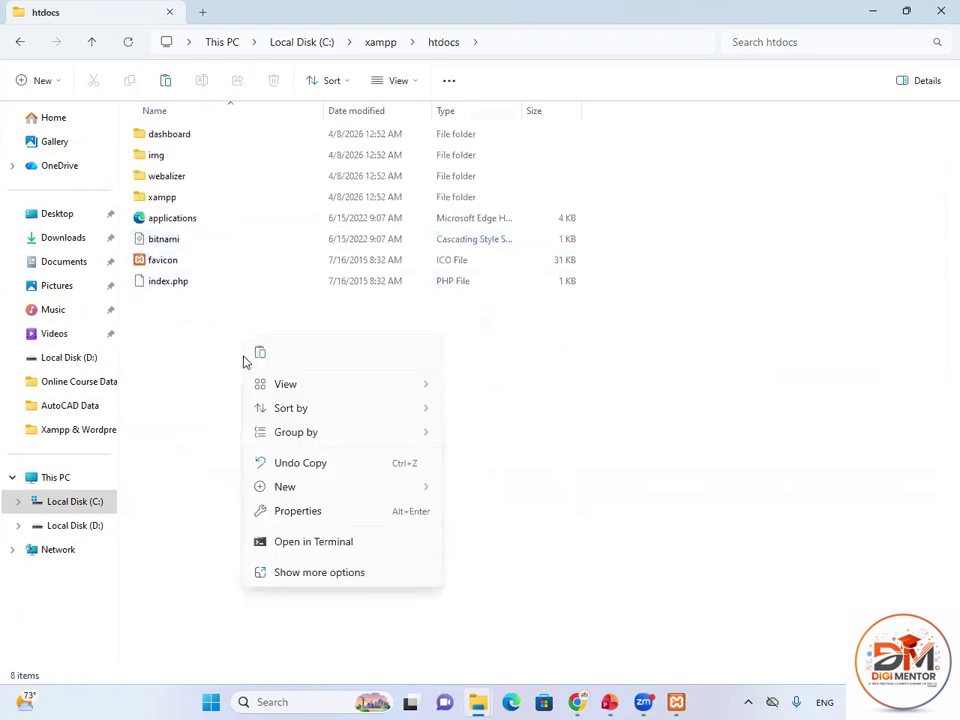
click(260, 353)
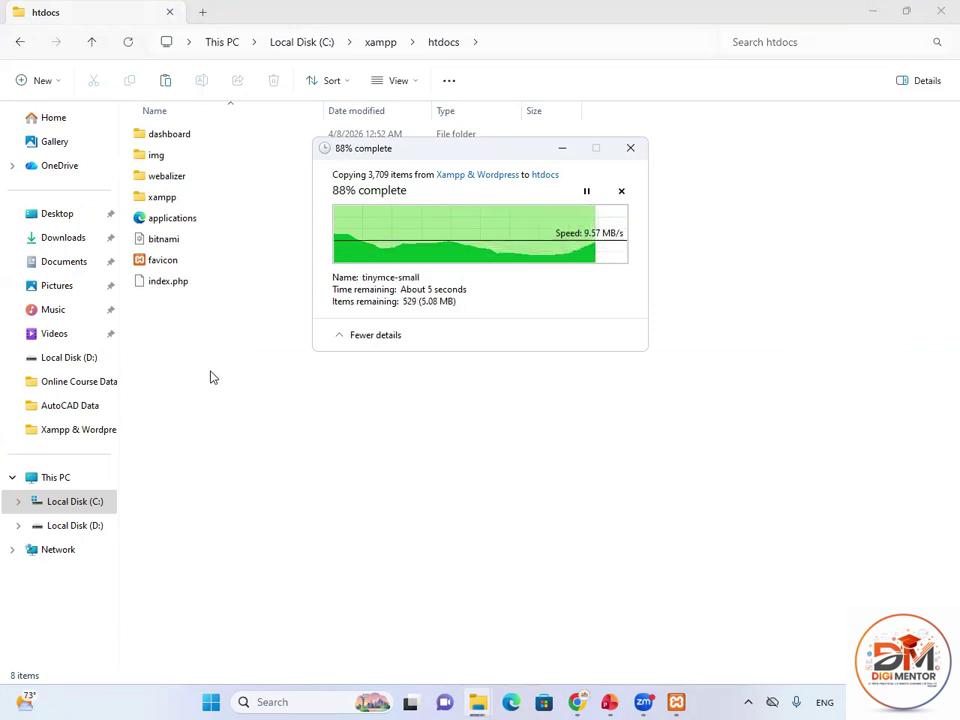
click(171, 334)
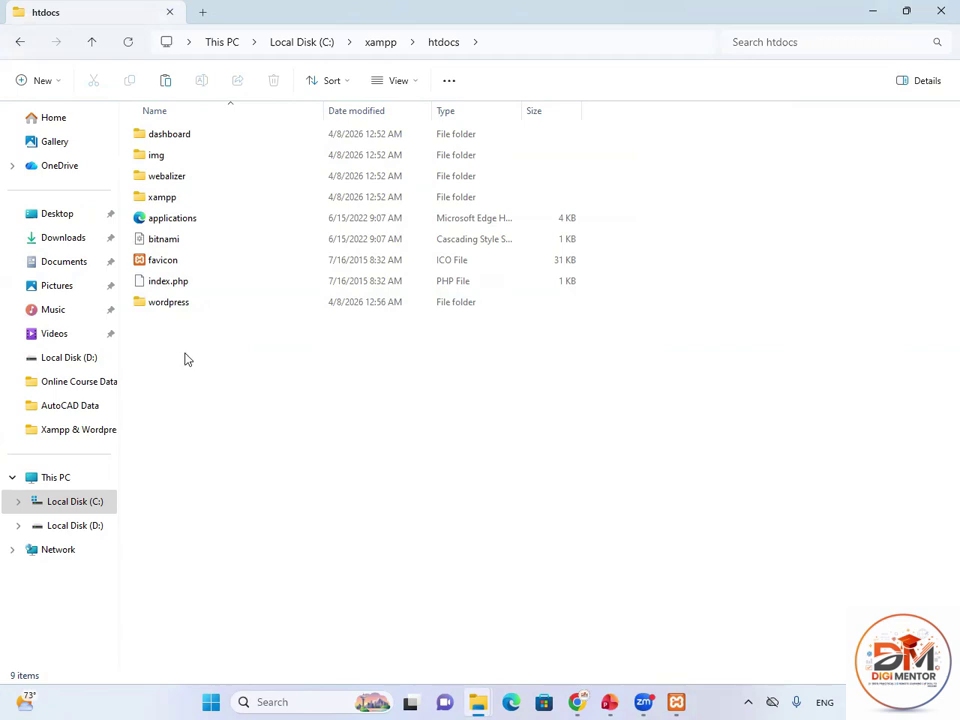
click(940, 11)
Open Chrome maximized and load localhost/WORDPRESS to reach the WordPress setup page.
double_click(90, 460)
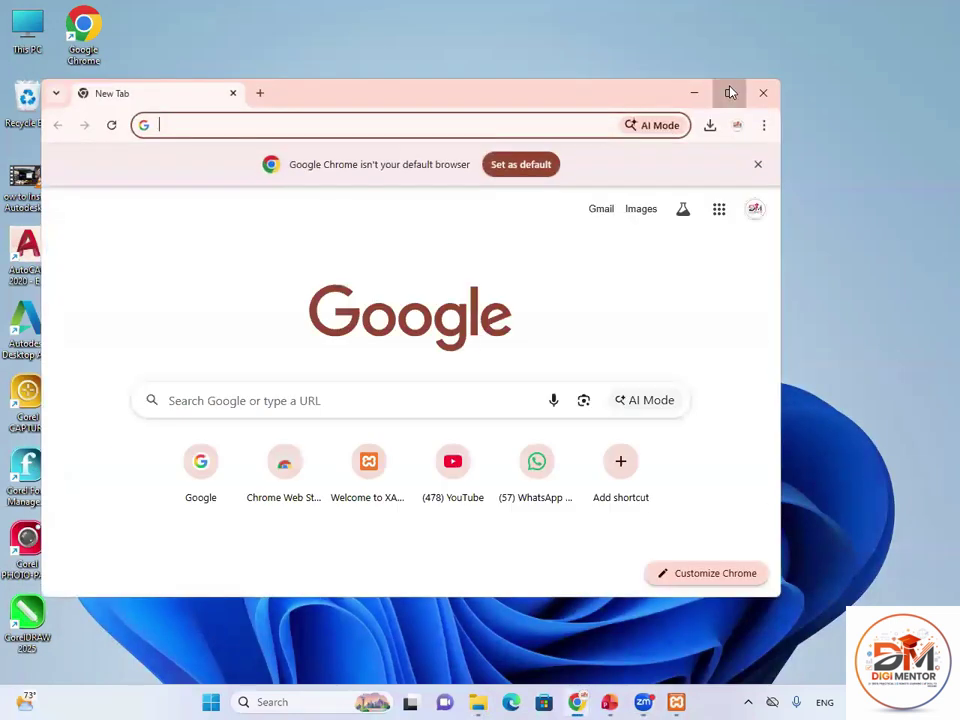
click(730, 93)
text(LO)
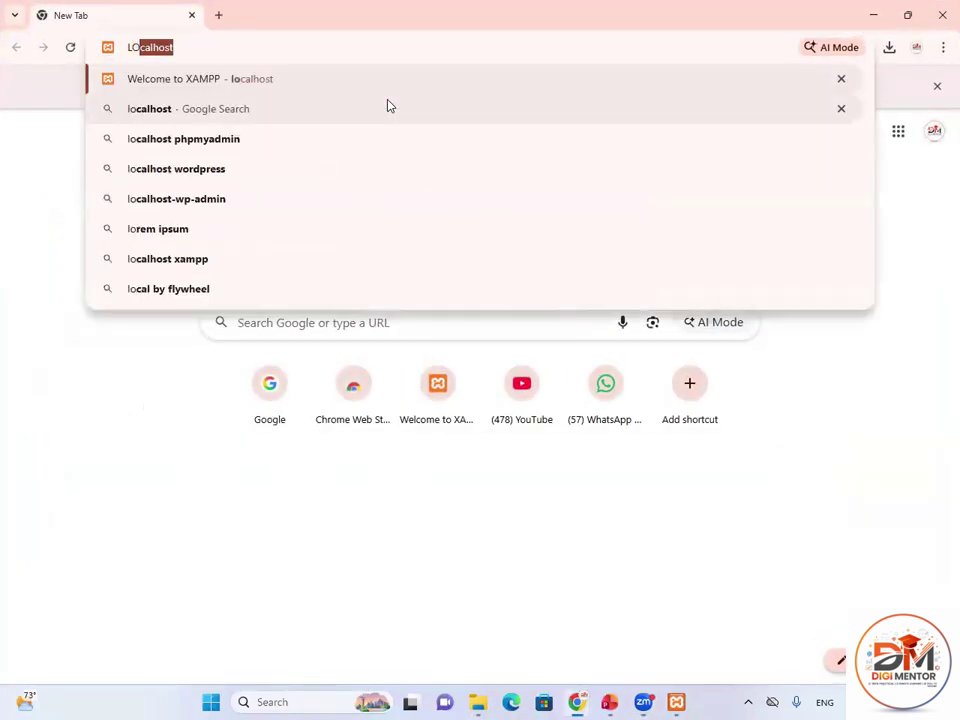
text(calhost/)
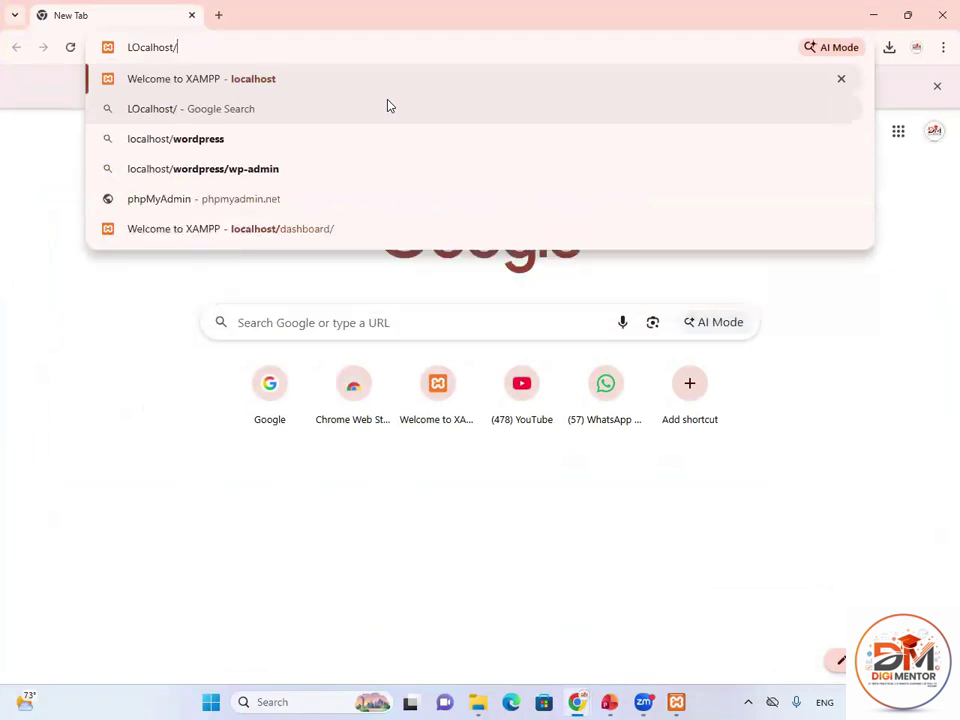
text(WORDPRESS)
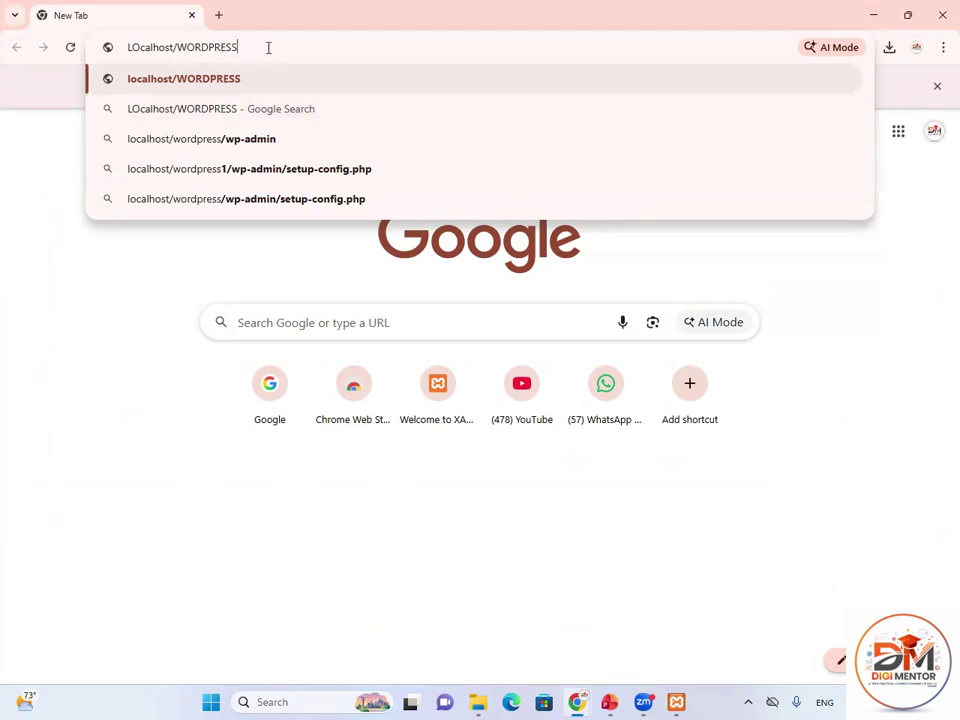
key(Return)
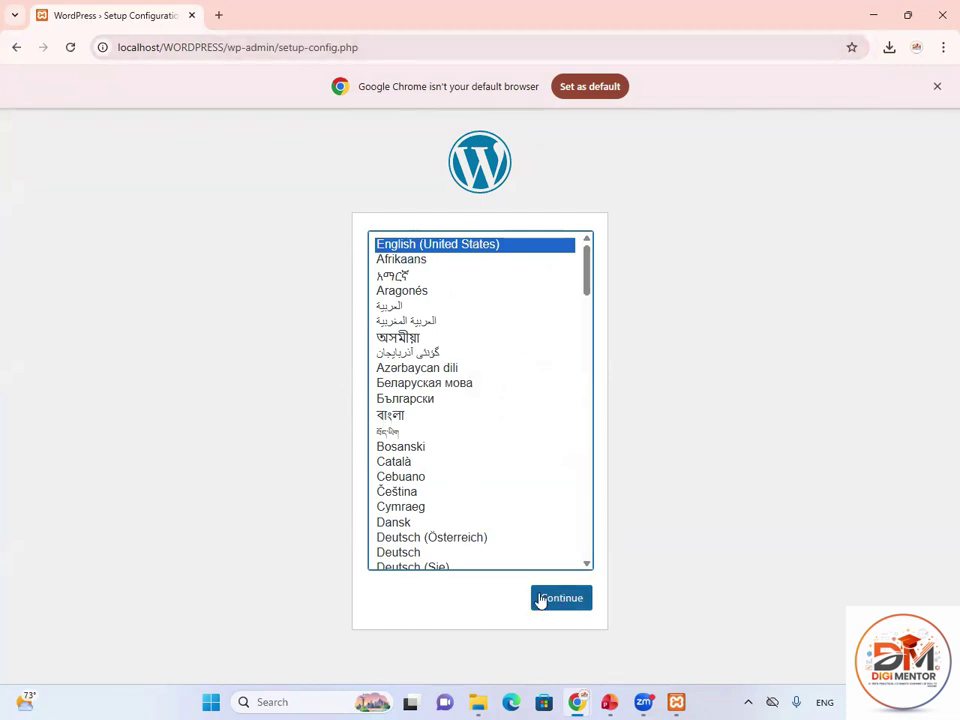
Continue with English (United States) and highlight the list of required database details.
click(568, 607)
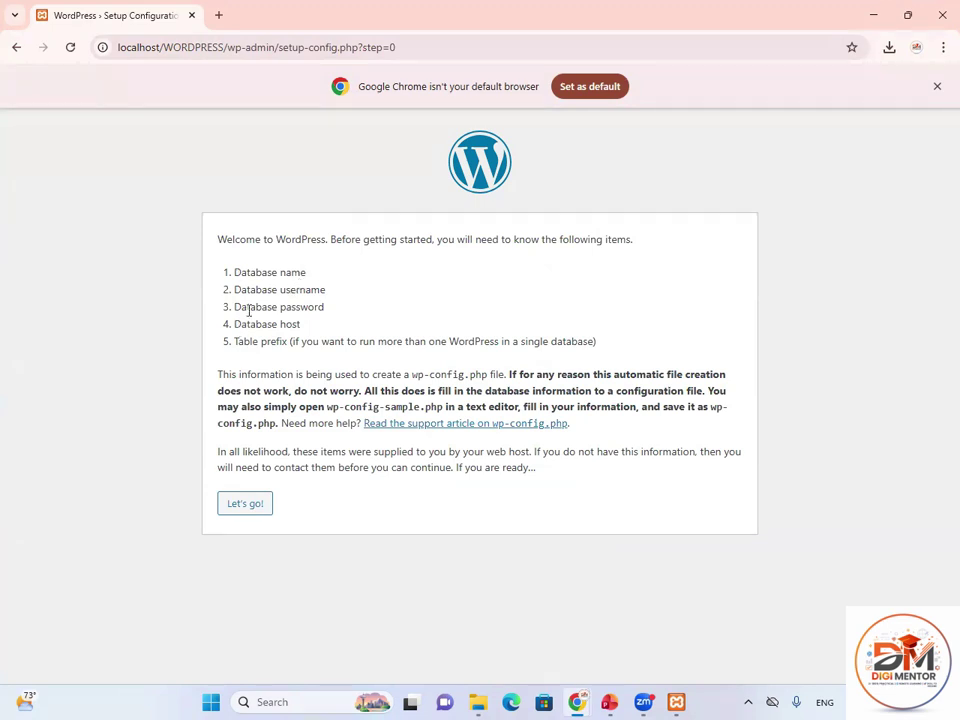
drag(236, 272, 320, 343)
click(297, 360)
Highlight the database username, password, host and name requirements one by one.
drag(235, 291, 328, 291)
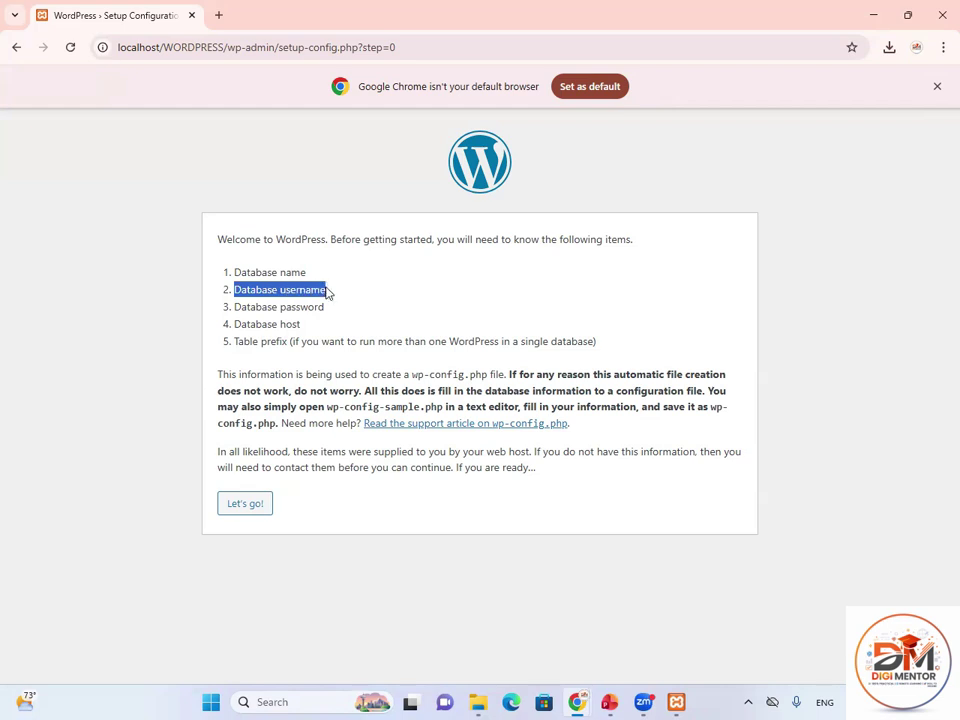
drag(236, 308, 330, 315)
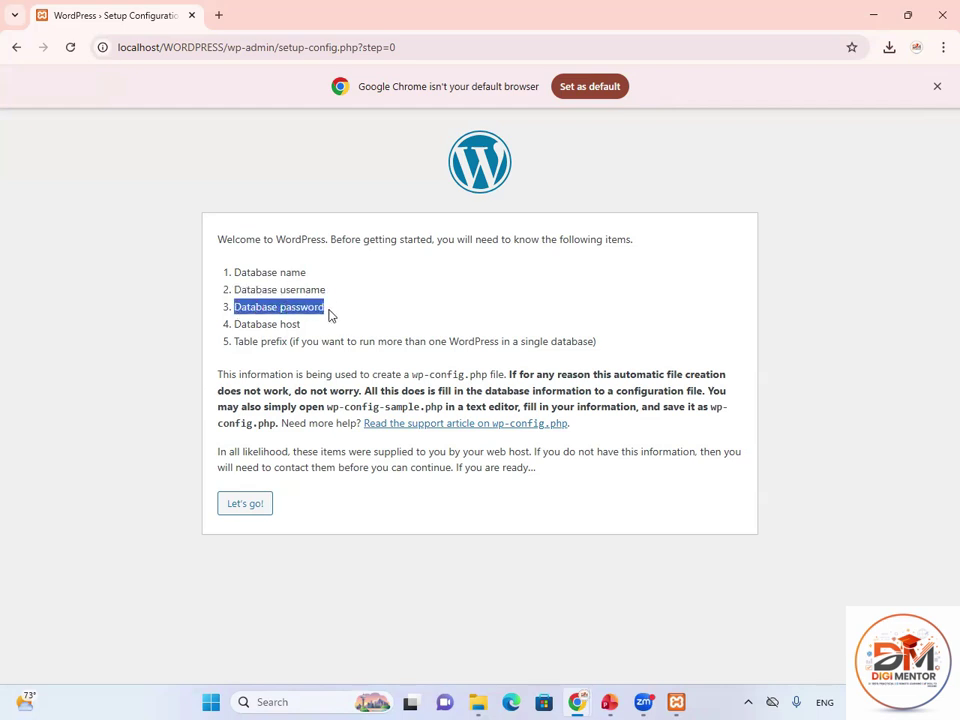
drag(236, 324, 292, 328)
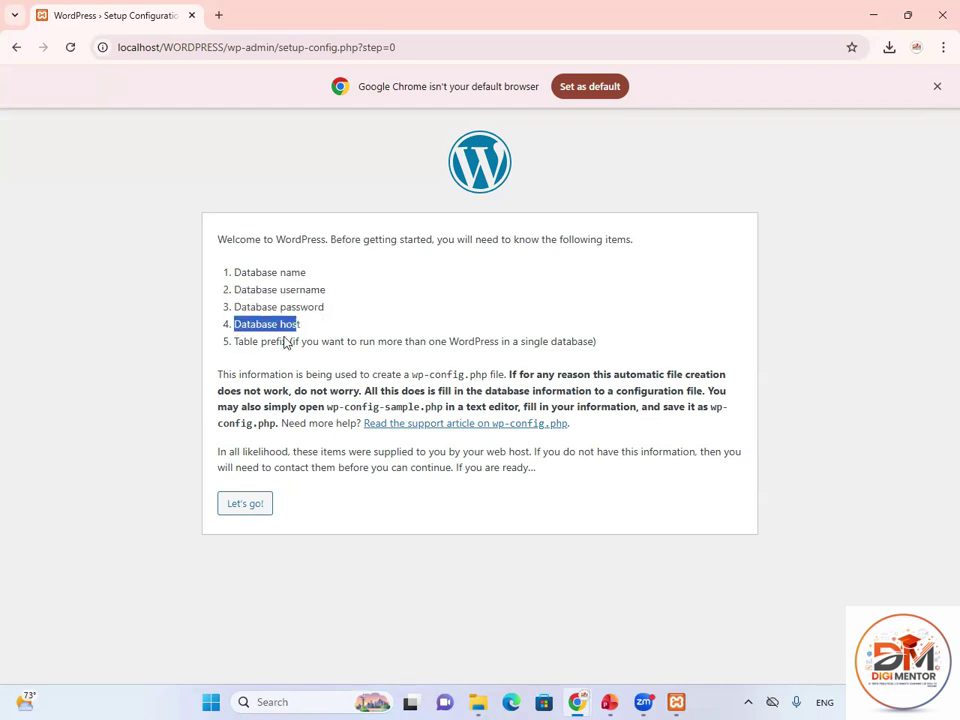
click(245, 340)
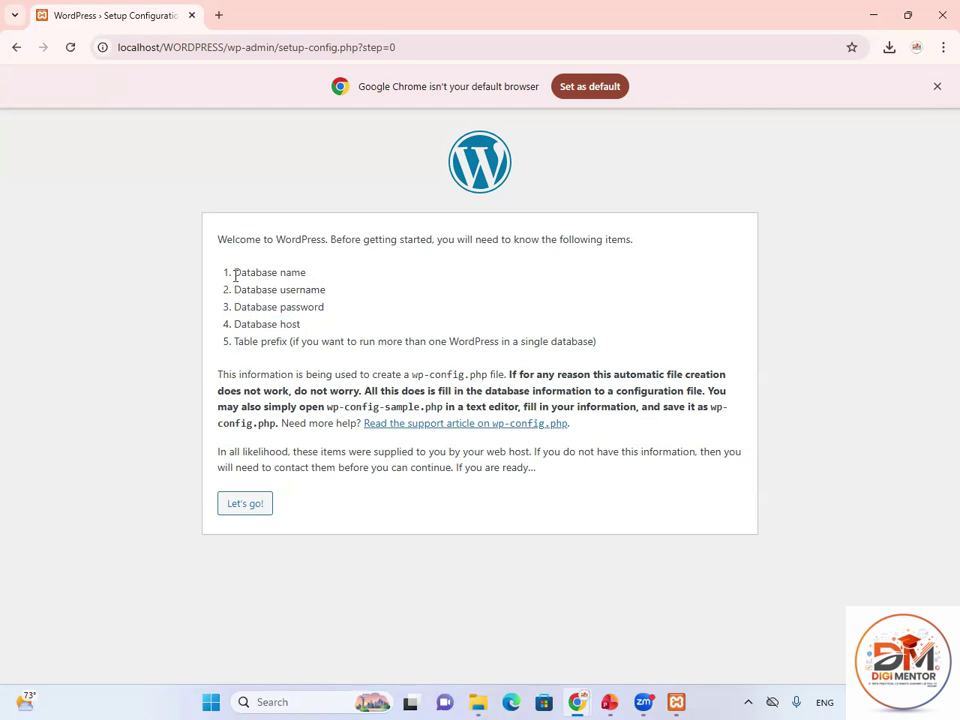
drag(236, 272, 328, 292)
click(274, 294)
drag(236, 273, 328, 290)
click(286, 292)
Open phpMyAdmin from the localhost XAMPP dashboard in a new tab and bring up the New database form.
click(218, 15)
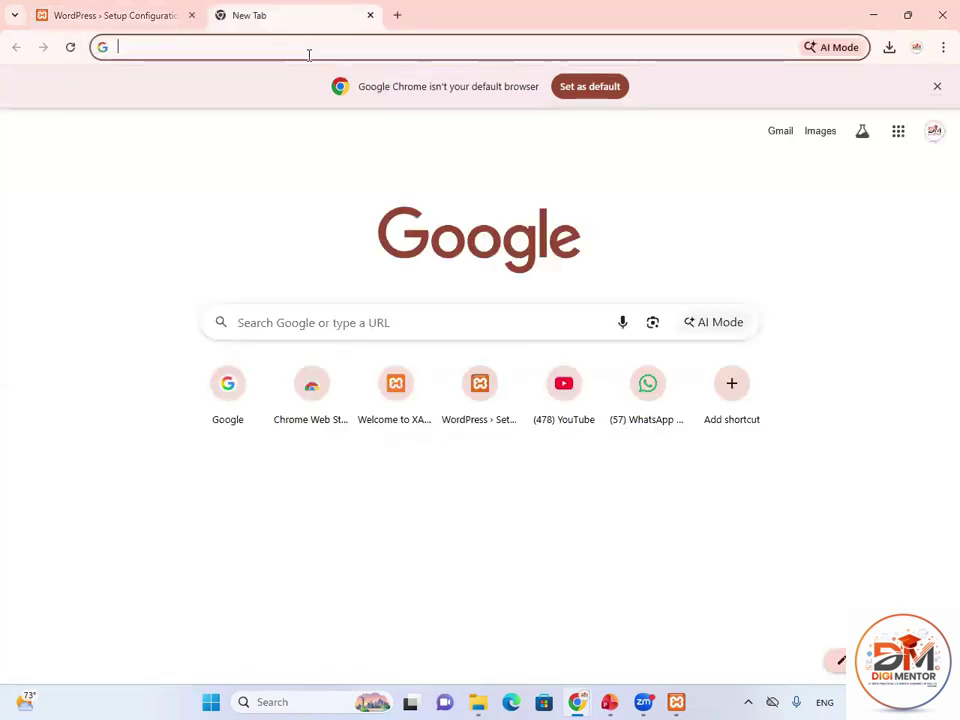
text(LOC)
key(Return)
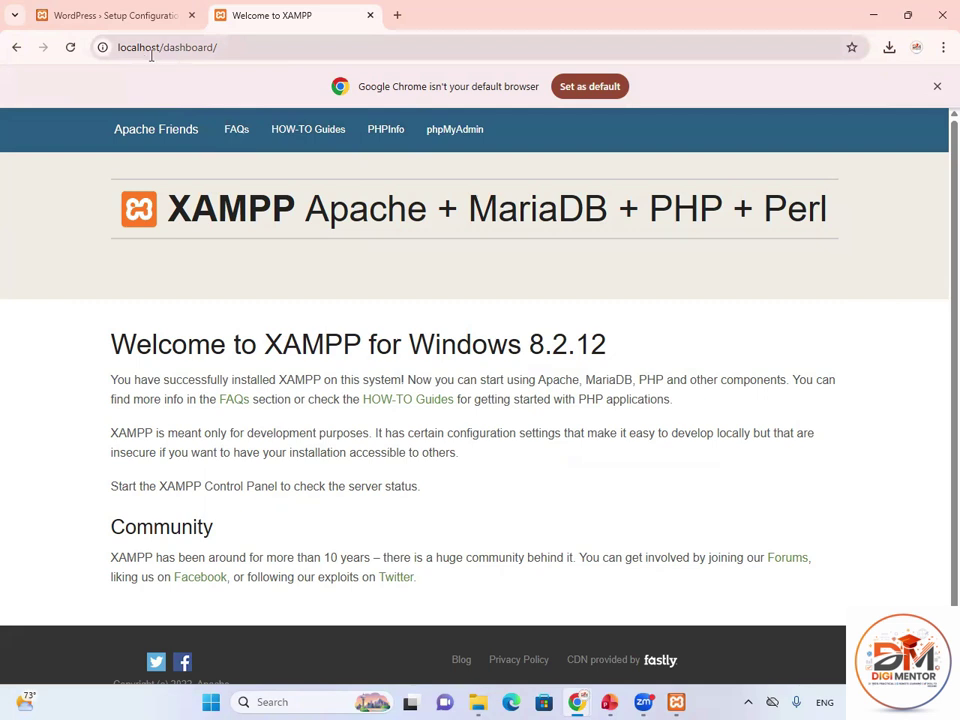
click(451, 138)
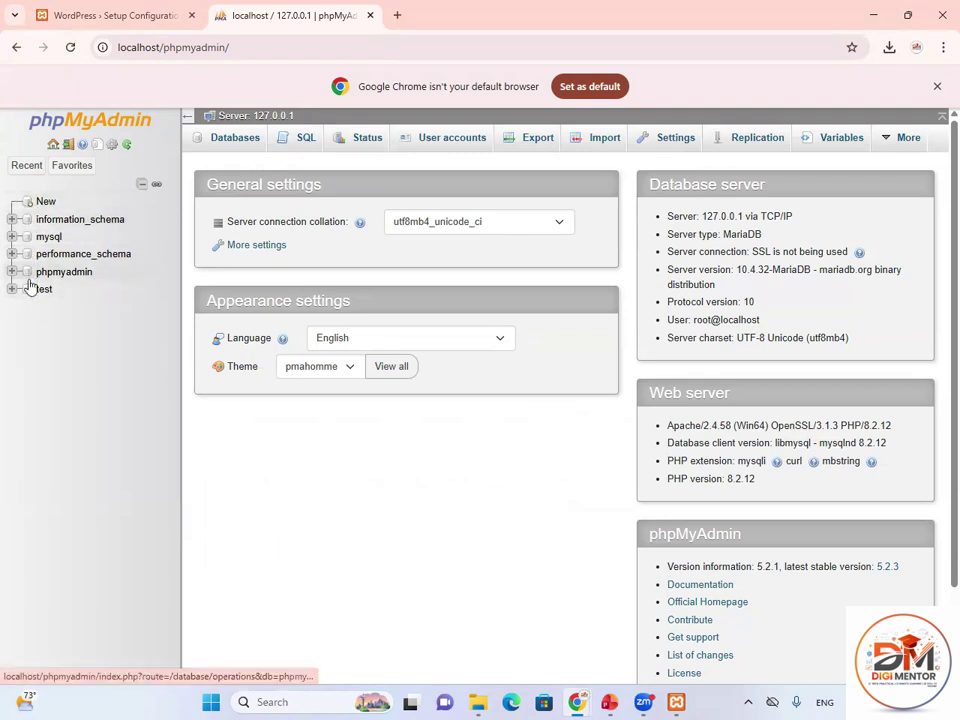
click(47, 205)
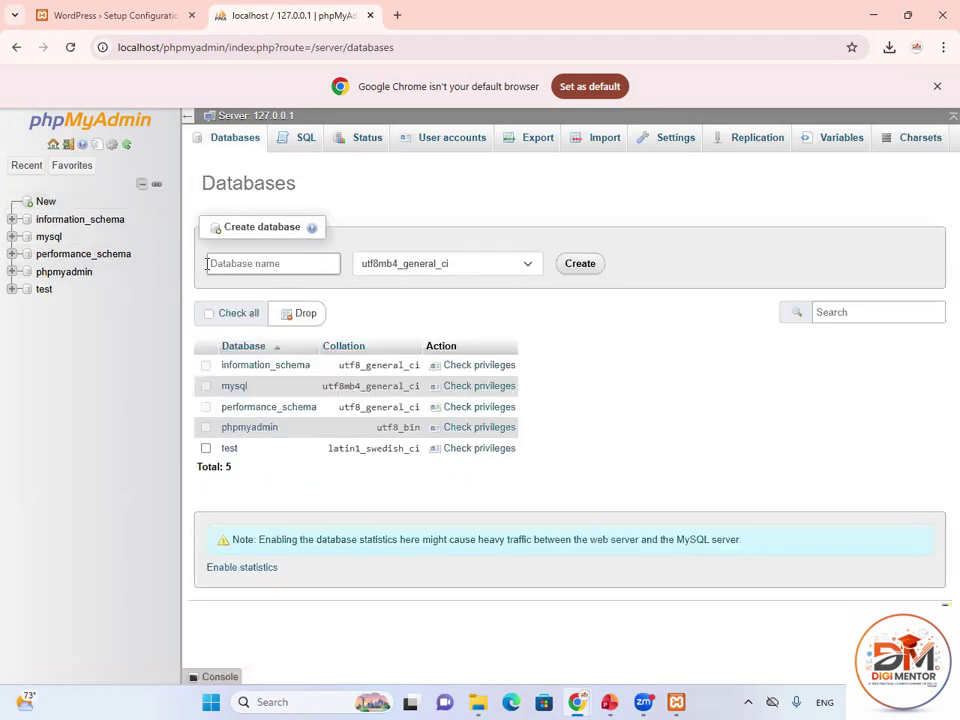
Create a database named 'student' in phpMyAdmin and close the tab.
click(292, 264)
text(S)
key(BackSpace)
text(stude)
click(573, 269)
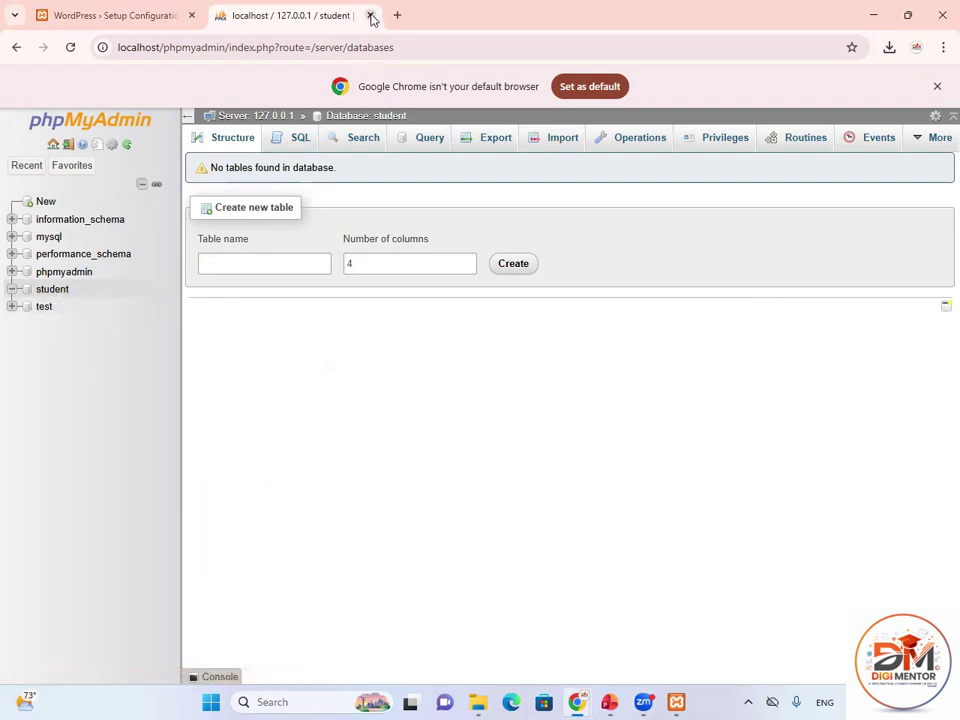
click(370, 15)
Reopen phpMyAdmin via localhost to confirm 'student' is listed, then close it again.
click(219, 15)
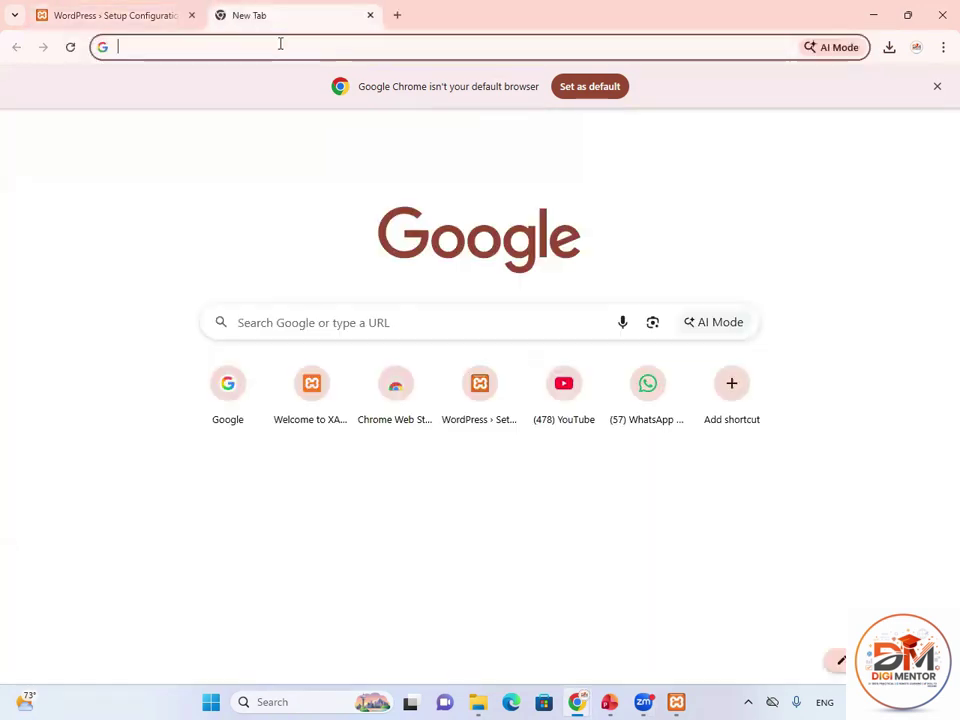
click(280, 46)
text(lo)
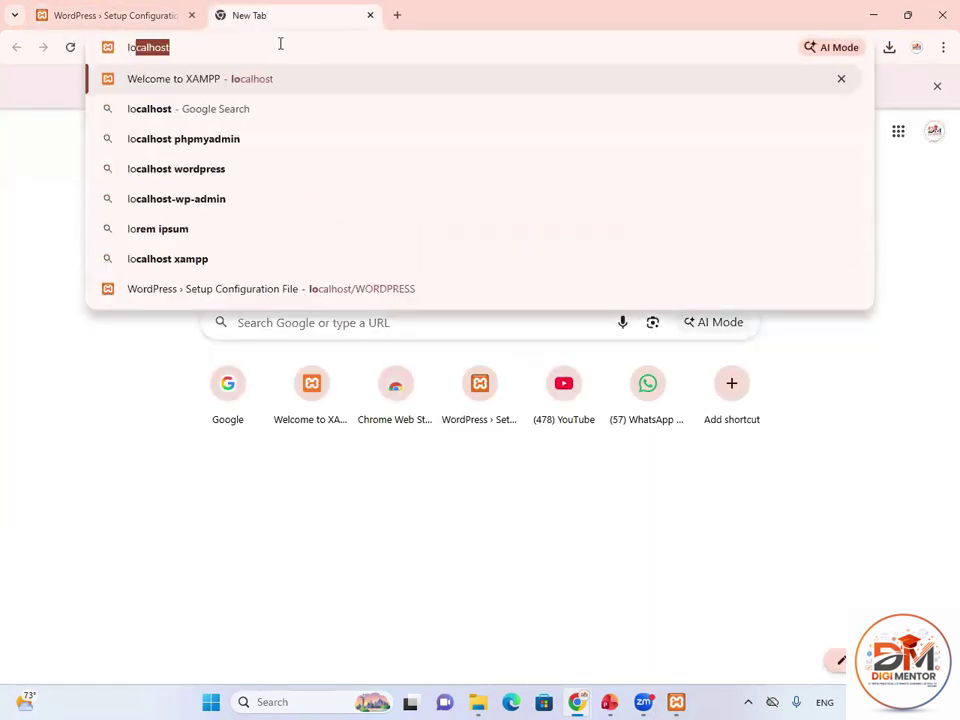
text(calhost)
key(Return)
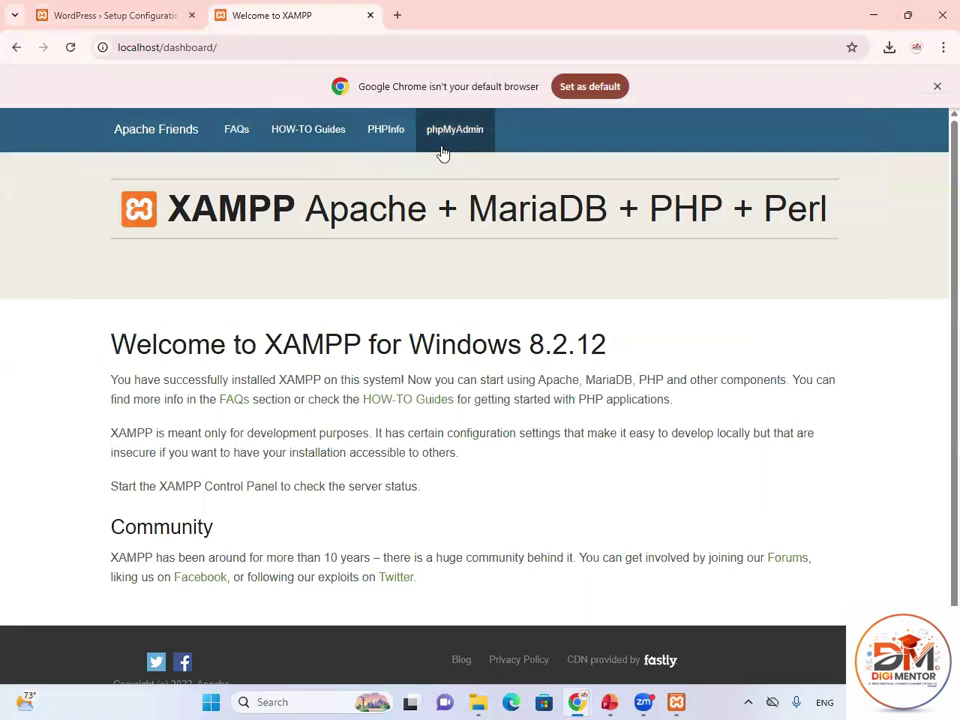
click(445, 150)
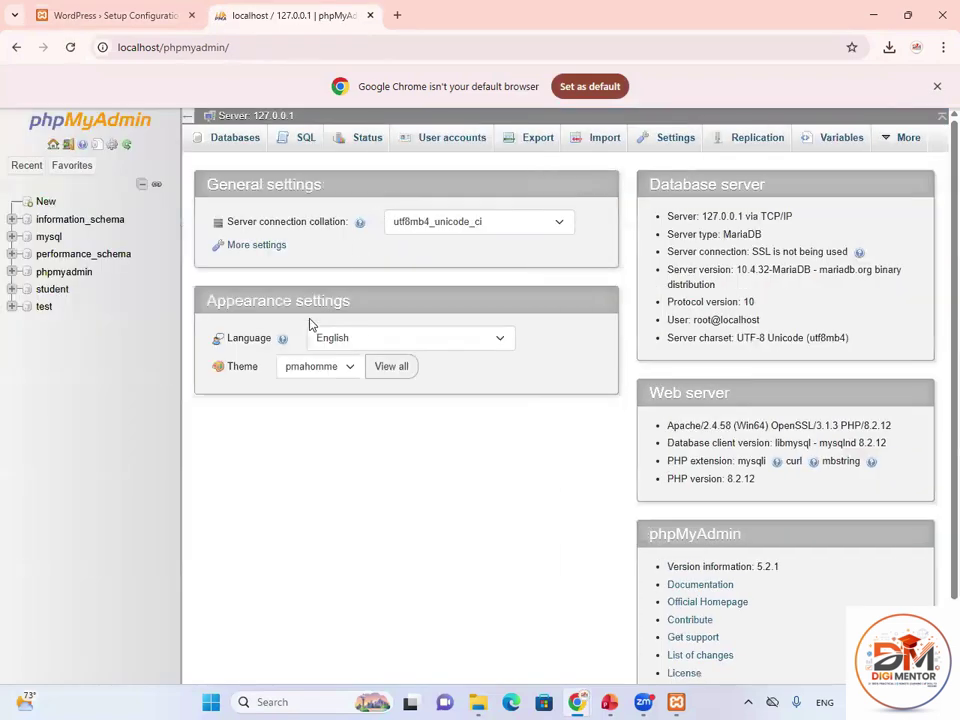
click(44, 200)
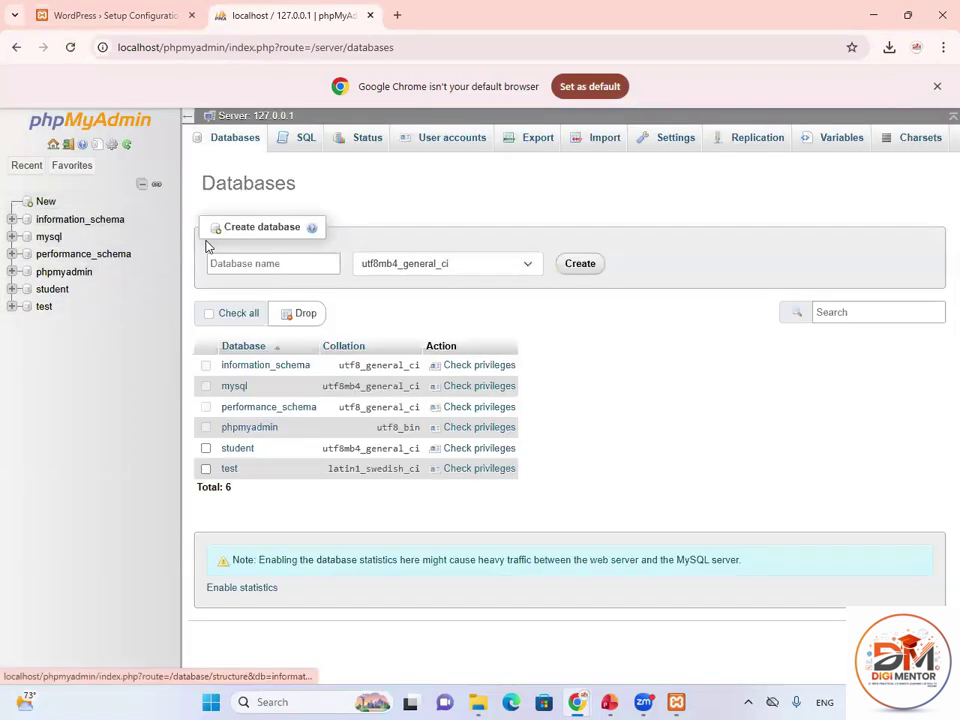
click(253, 260)
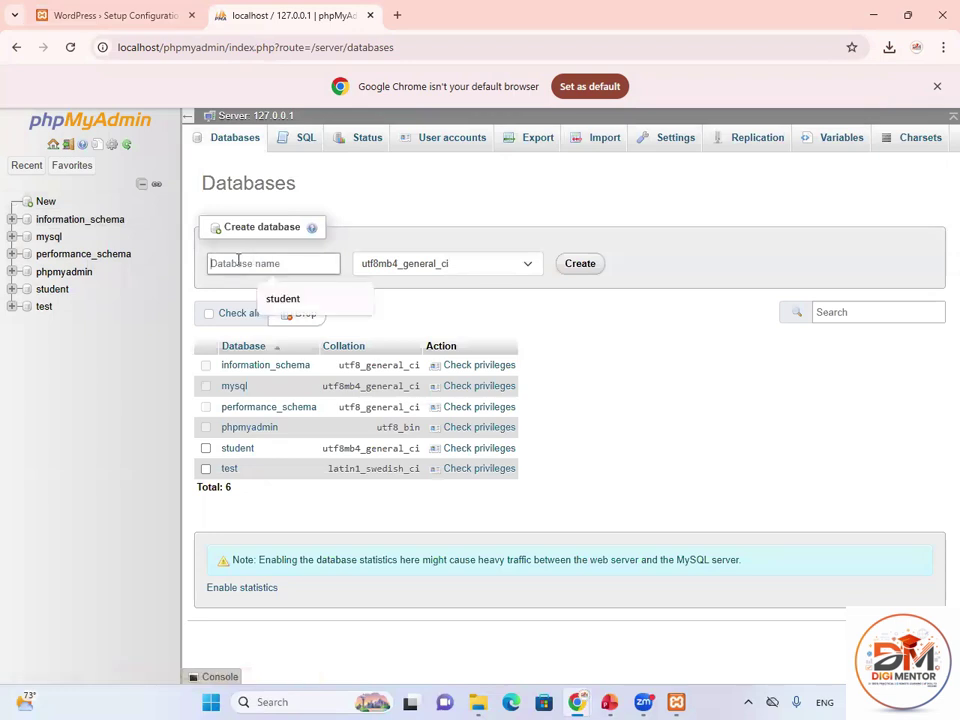
click(370, 16)
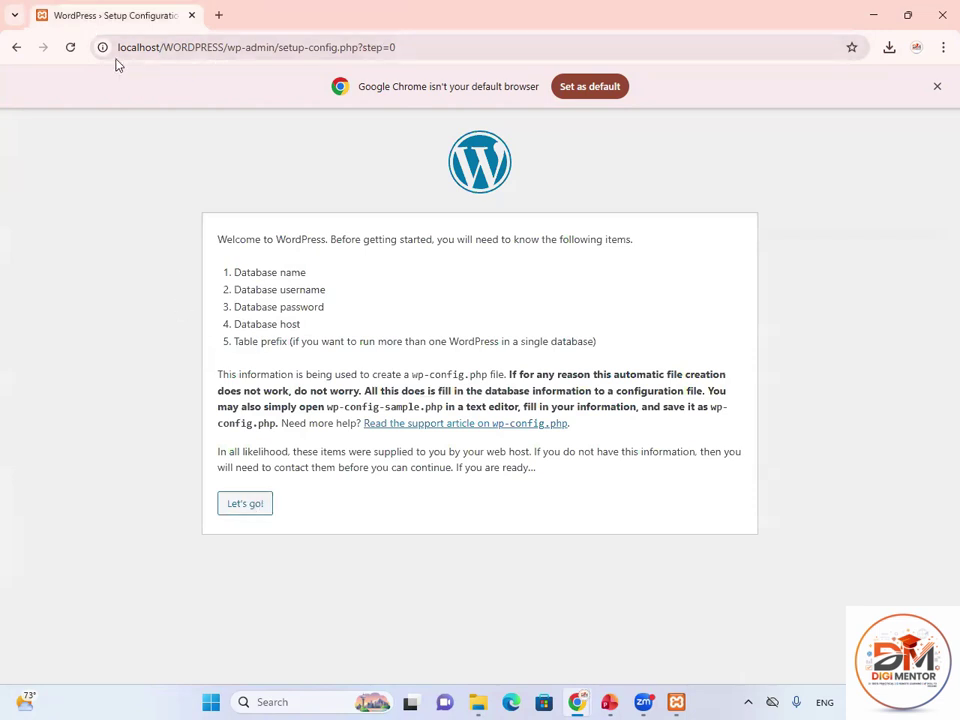
Enter database name 'student' and username 'root' in WordPress's connection form and submit.
click(243, 506)
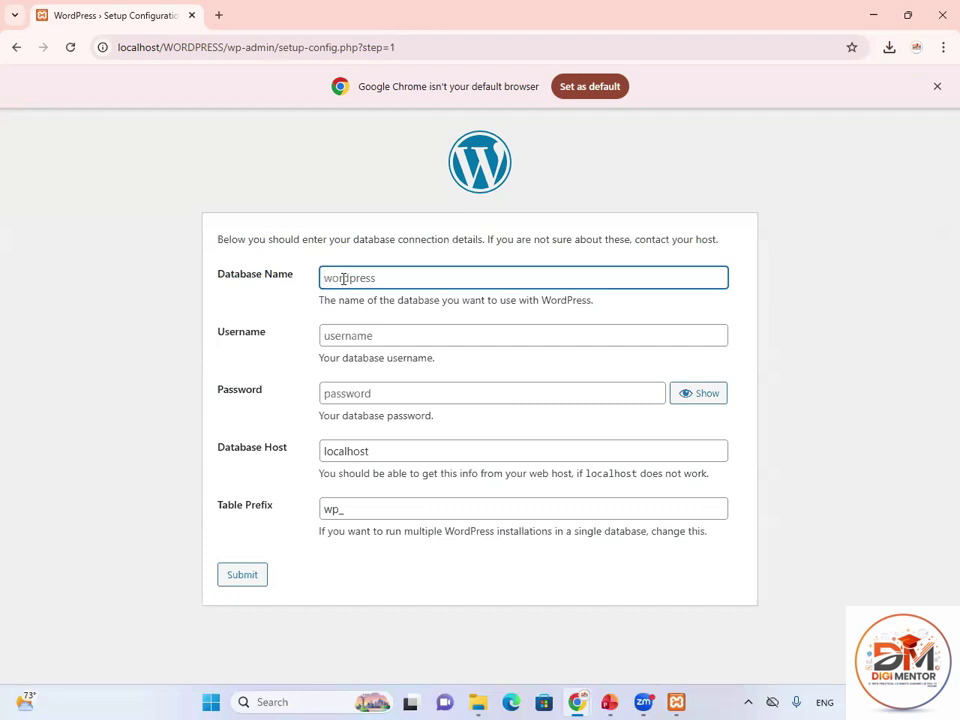
text(student)
click(380, 337)
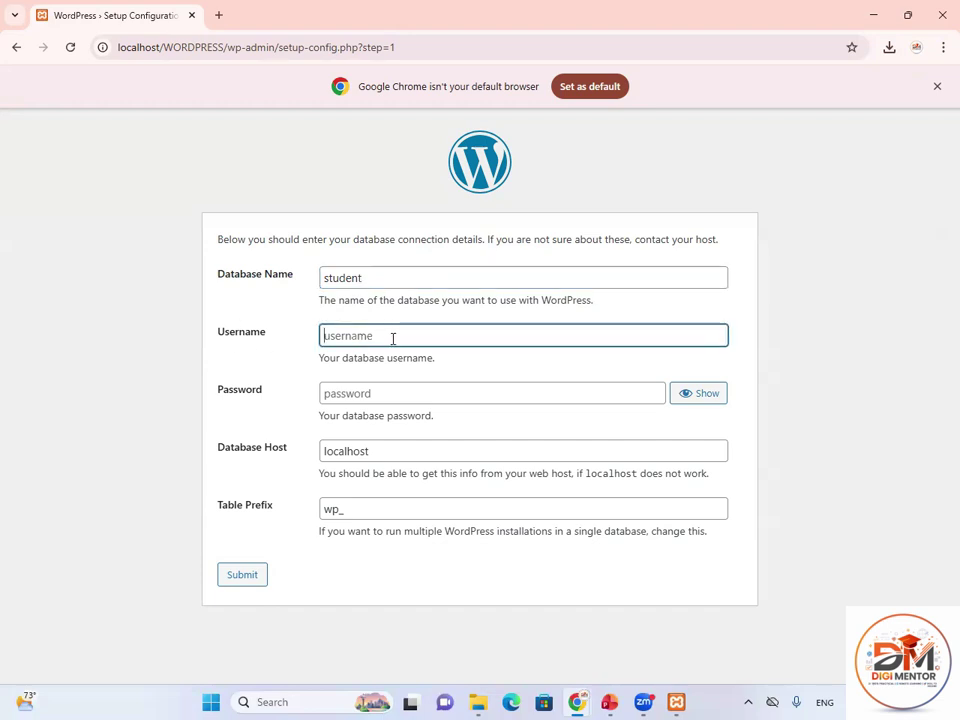
text(root)
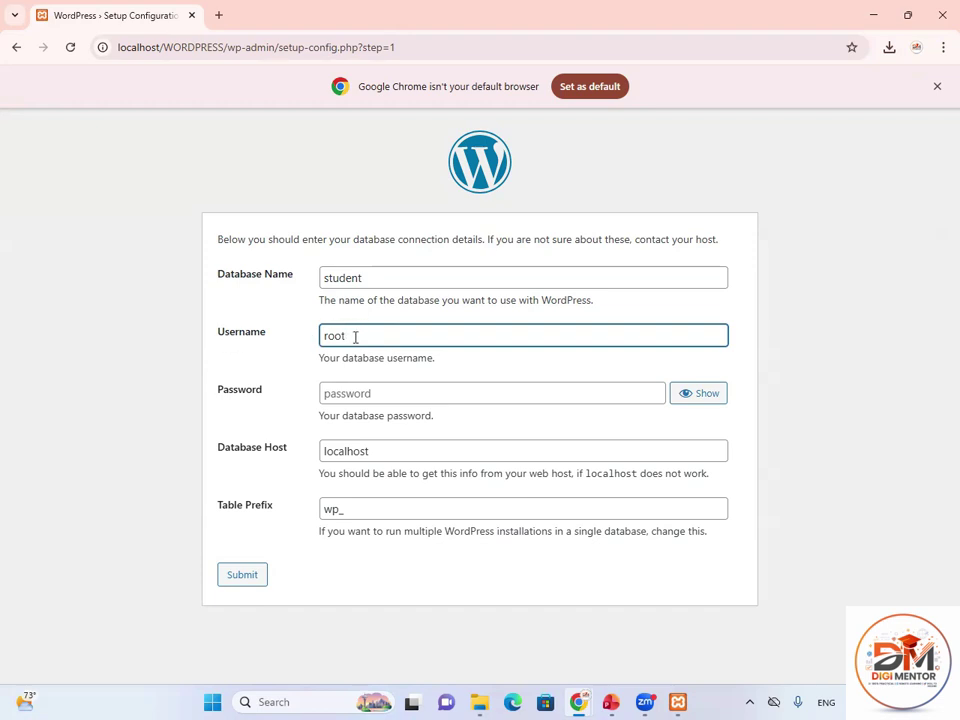
drag(345, 336, 318, 337)
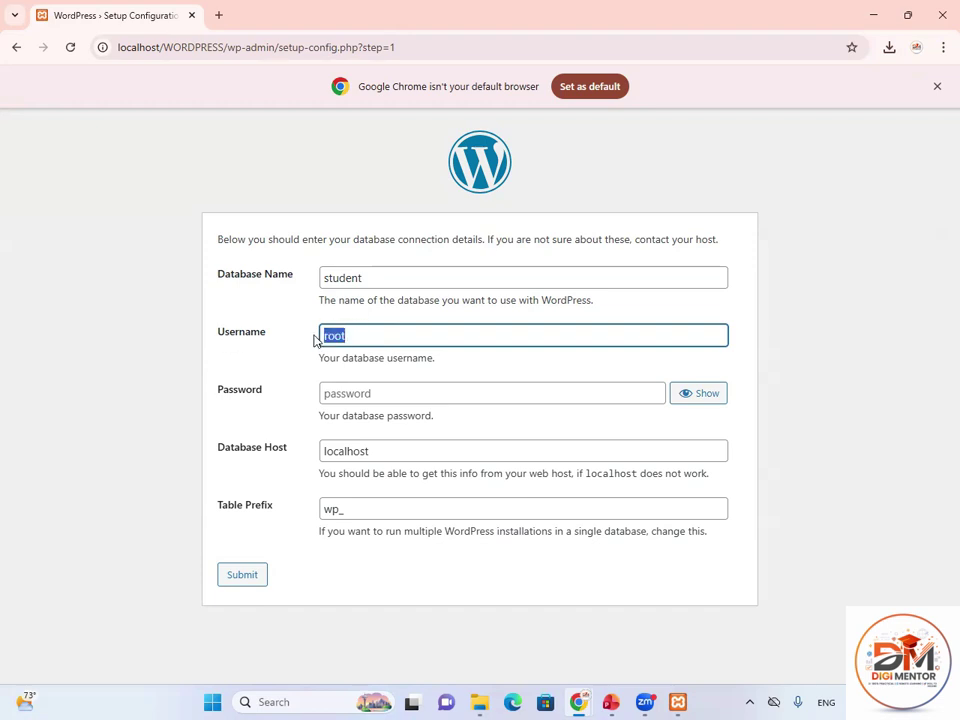
click(379, 280)
double_click(343, 277)
drag(350, 337, 320, 337)
click(356, 336)
click(248, 578)
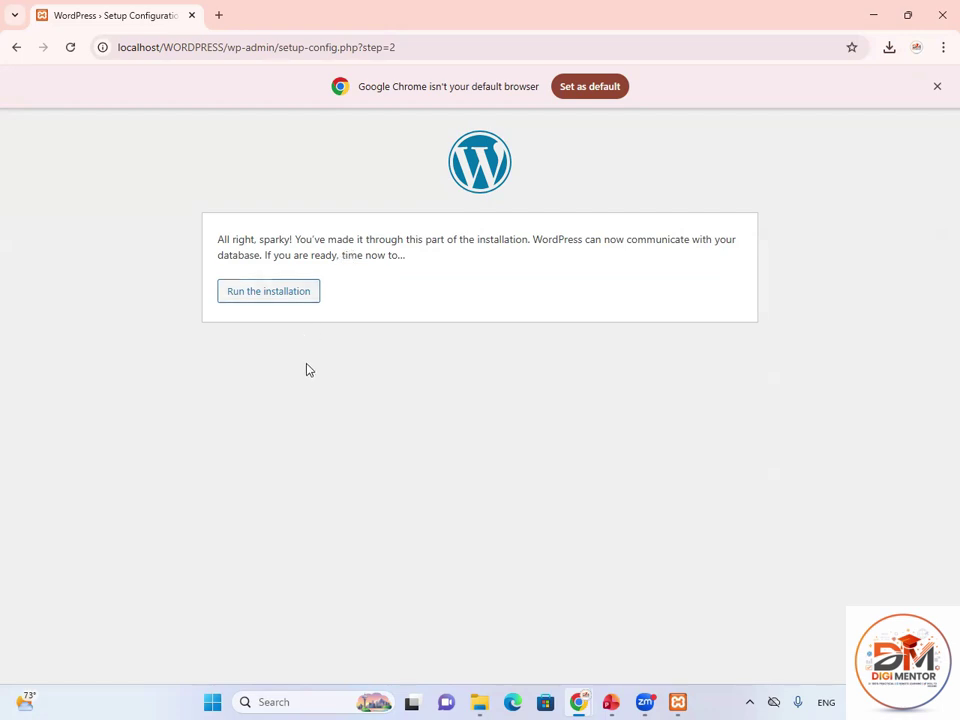
Start the installation and enter site title 'DigiMentor' and username 'admin'.
click(259, 302)
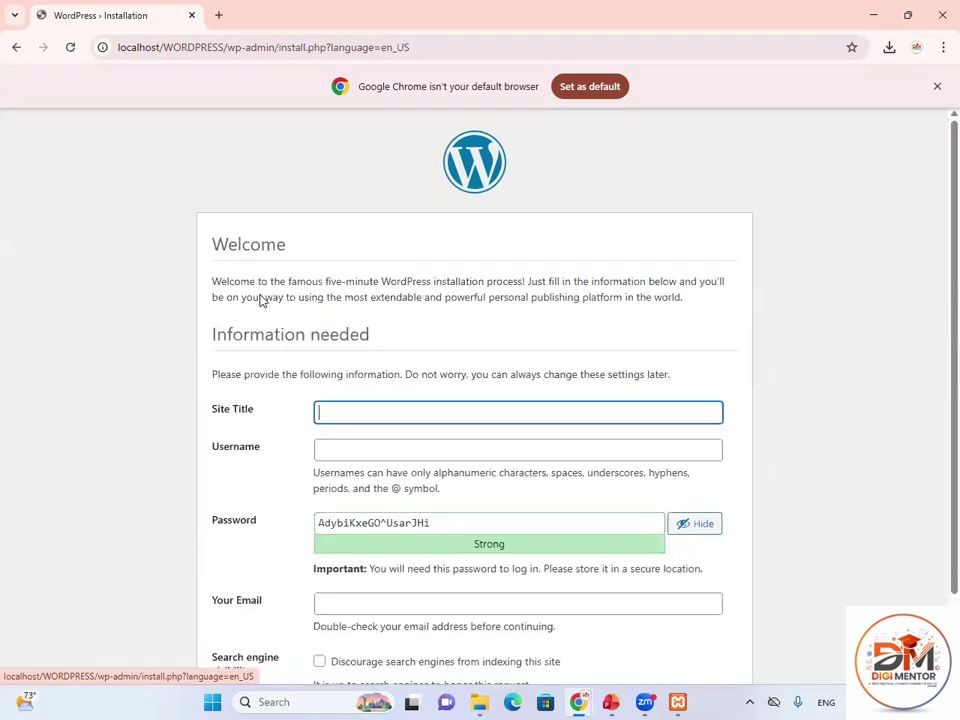
scroll(349, 320, down, 1)
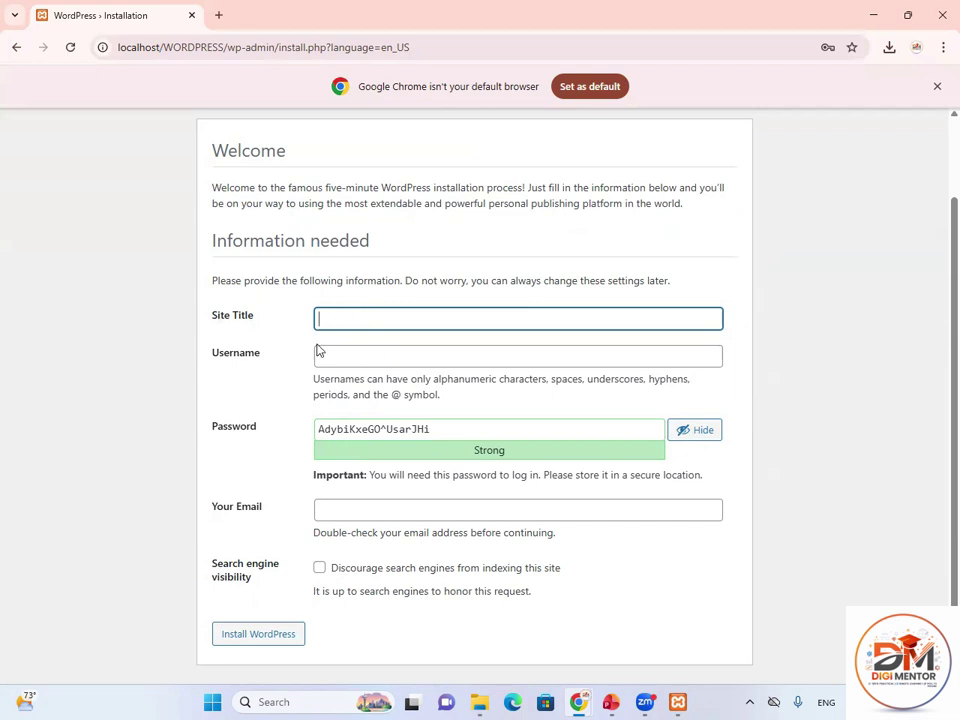
text(d)
key(ctrl+a)
text(DigiMentor)
click(372, 361)
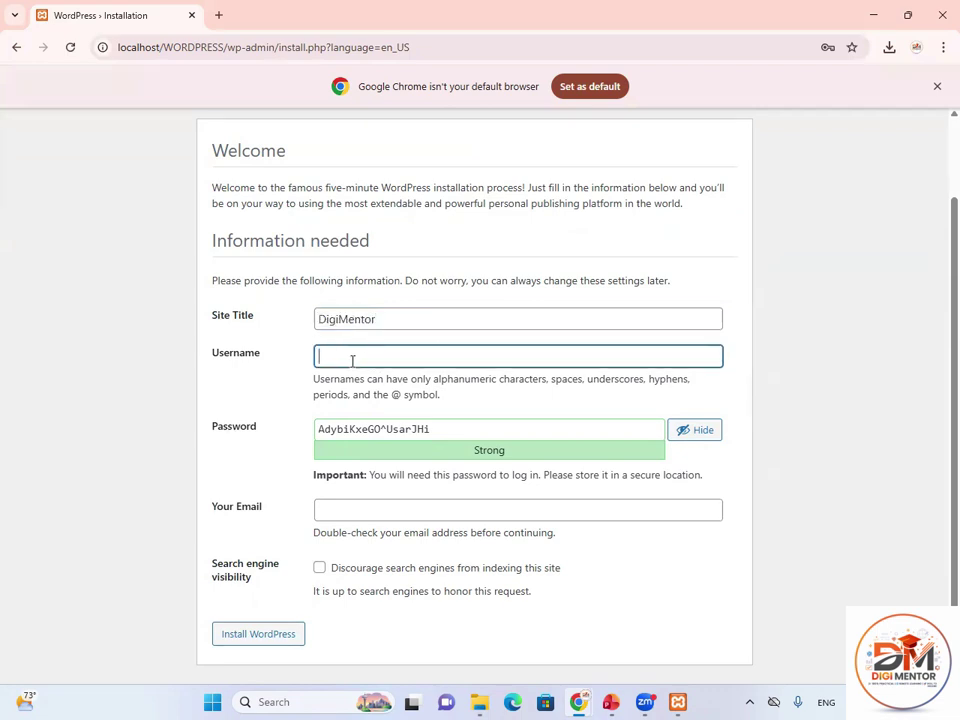
text(admin)
drag(353, 357, 315, 360)
click(369, 356)
Replace the generated password with your own chosen admin password.
drag(430, 429, 318, 429)
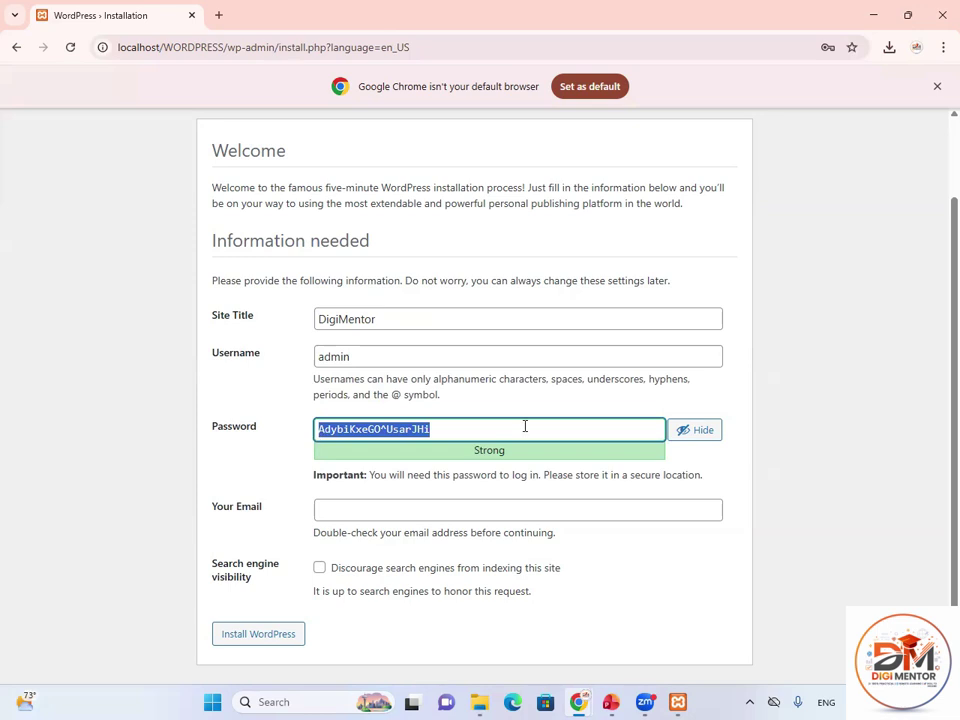
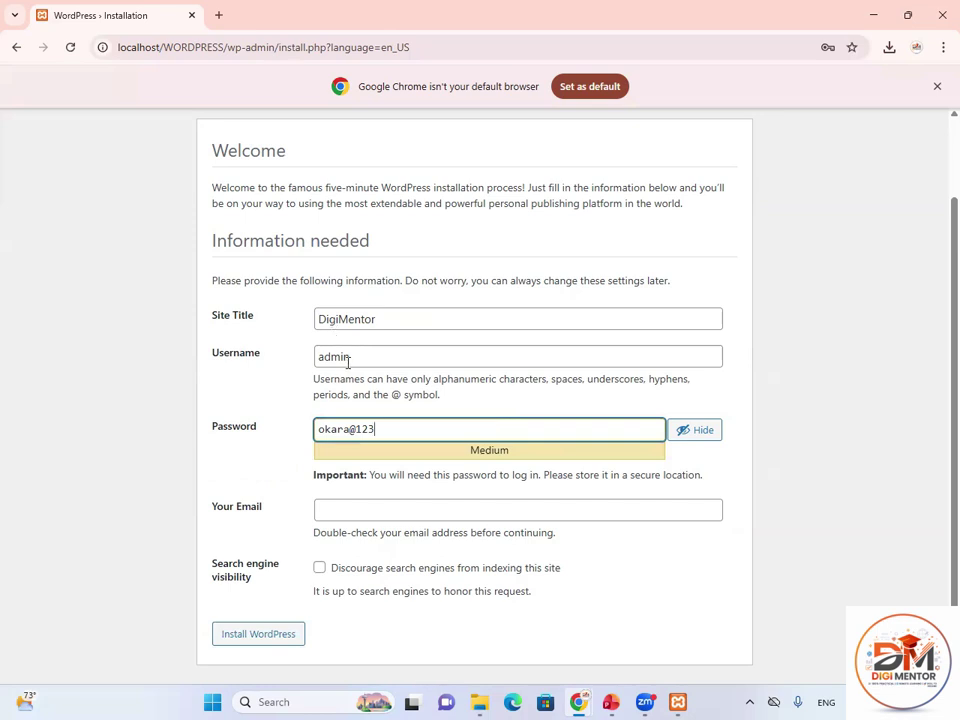
drag(356, 358, 315, 360)
click(396, 431)
drag(396, 431, 313, 430)
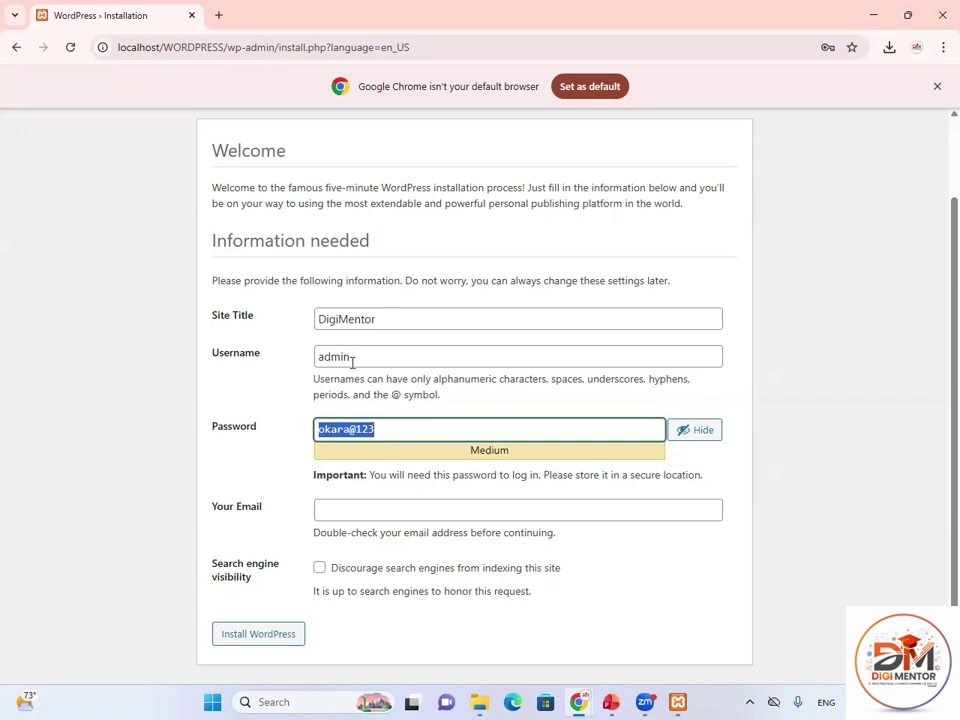
drag(352, 359, 304, 362)
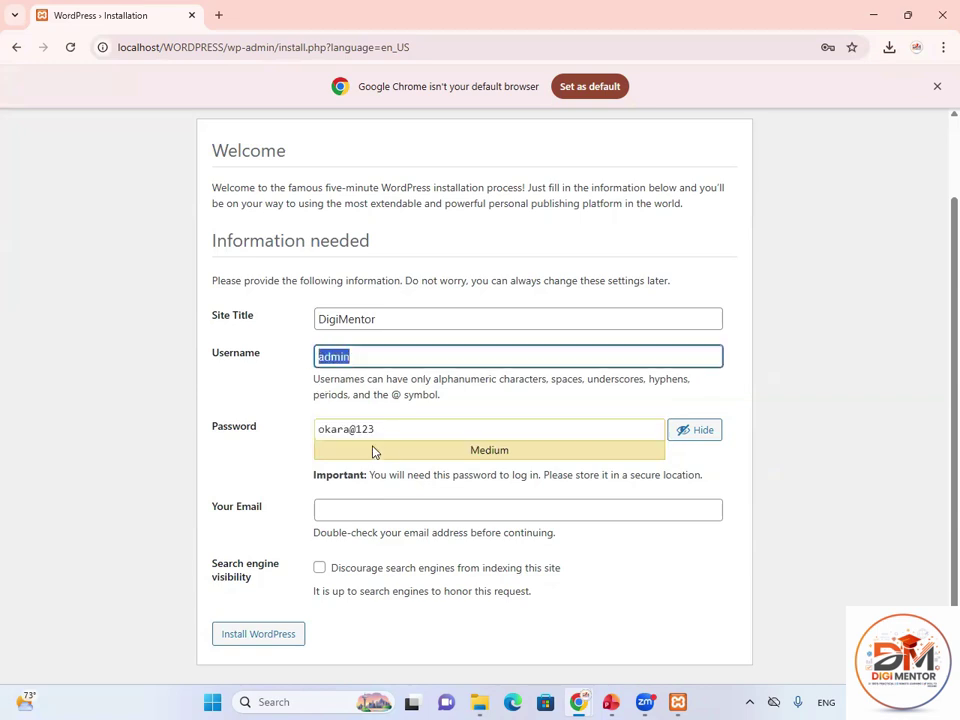
drag(387, 429, 317, 429)
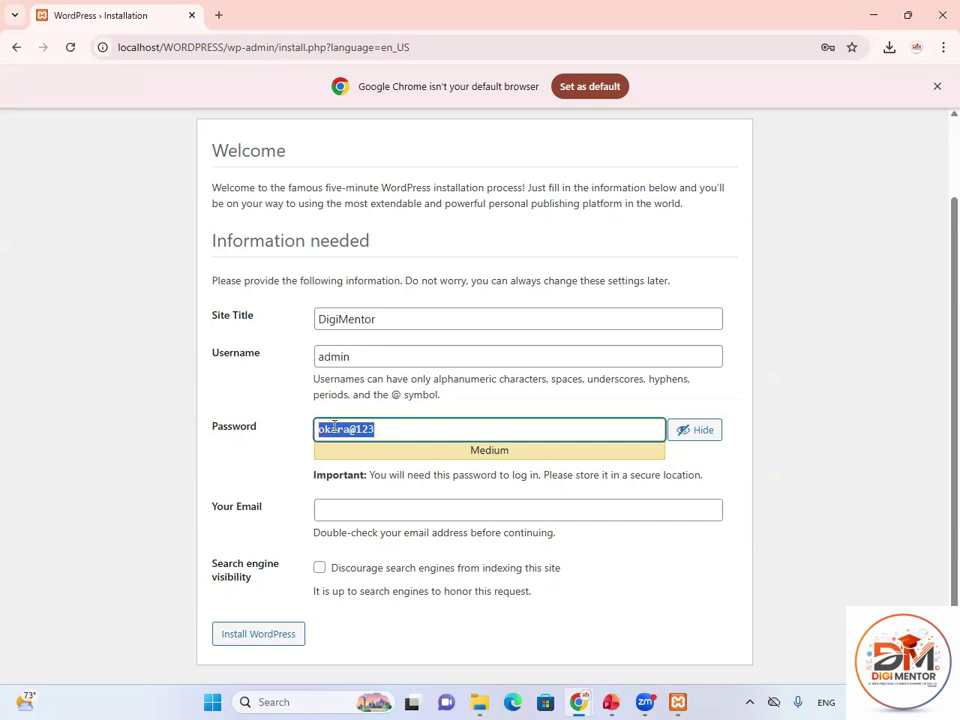
Fill in the suggested administrator e-mail and submit to install WordPress.
click(345, 511)
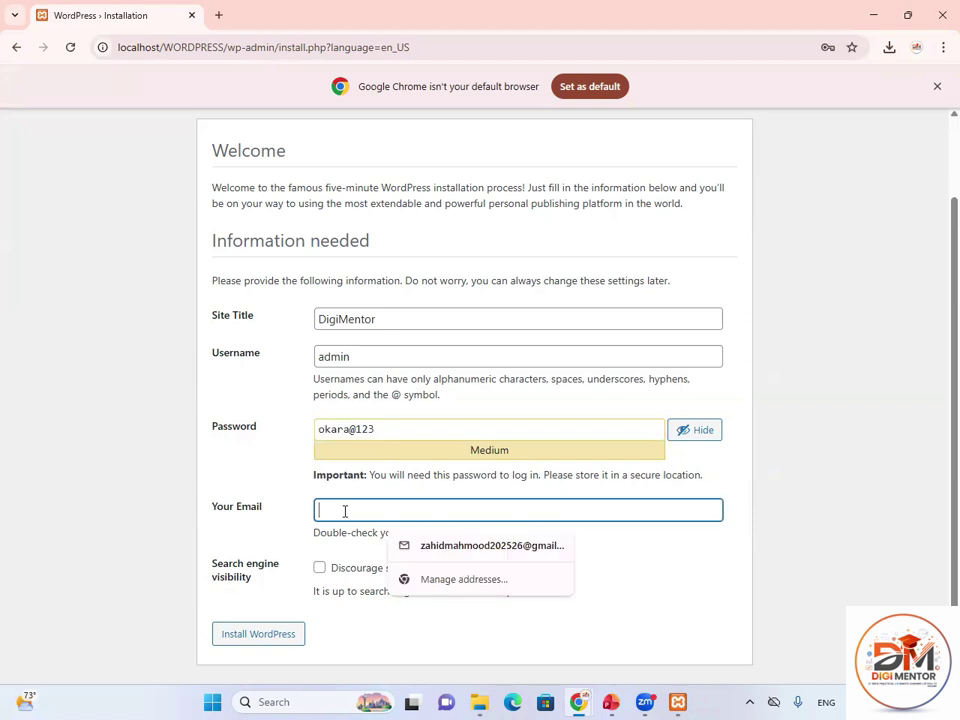
click(467, 548)
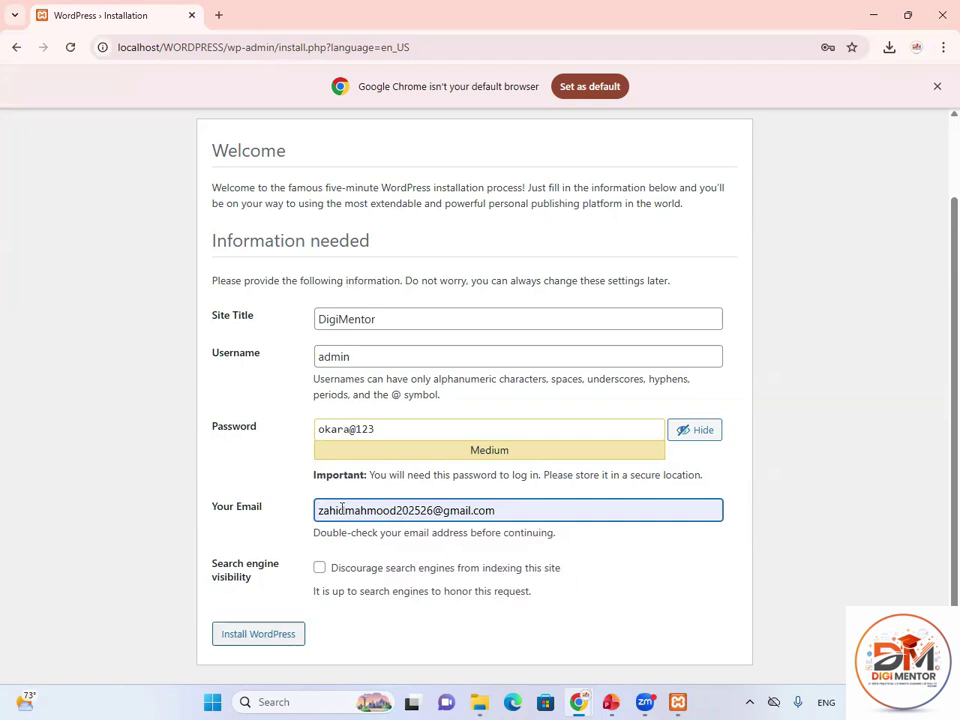
key(Return)
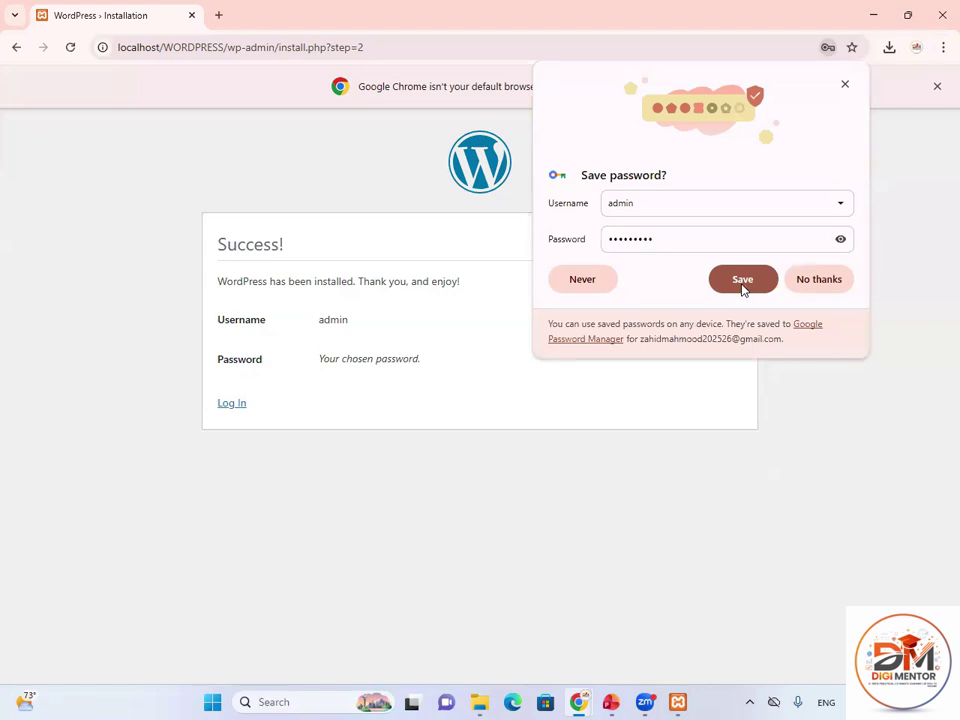
Save the admin login in Chrome's password prompt.
click(743, 280)
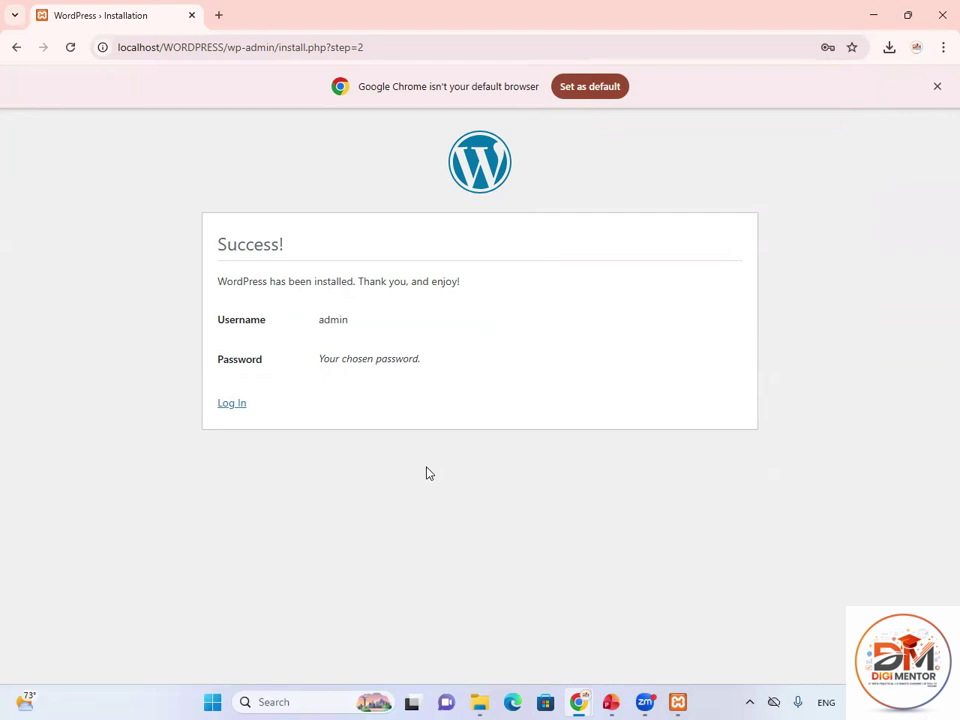
Load localhost/WORDPRESS in a new tab to view the DigiMentor front page, then return to the Success page.
click(218, 15)
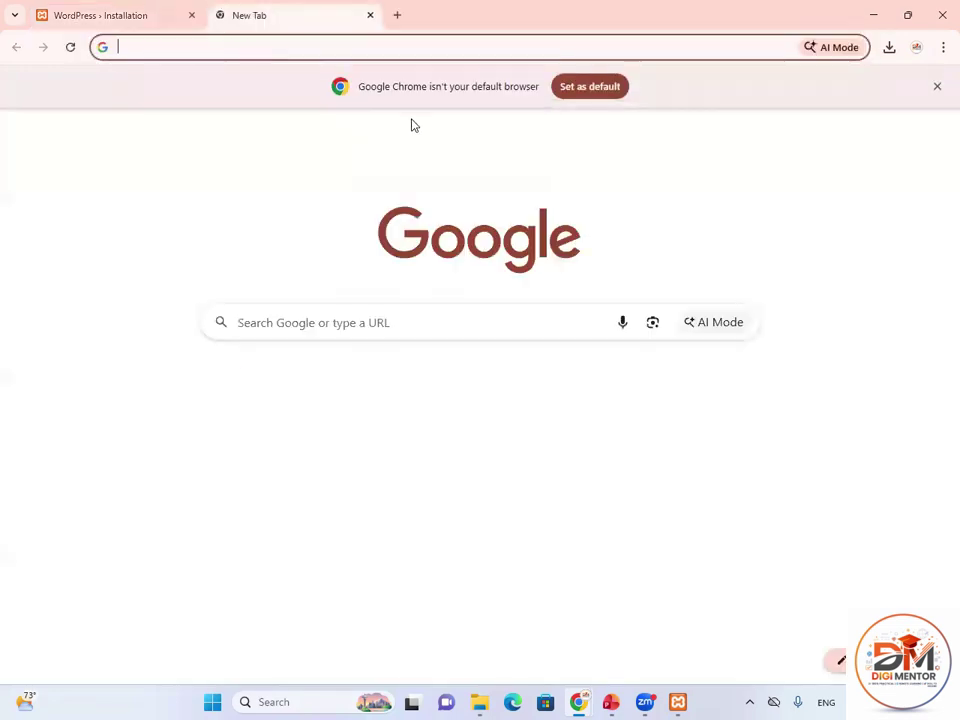
text(l)
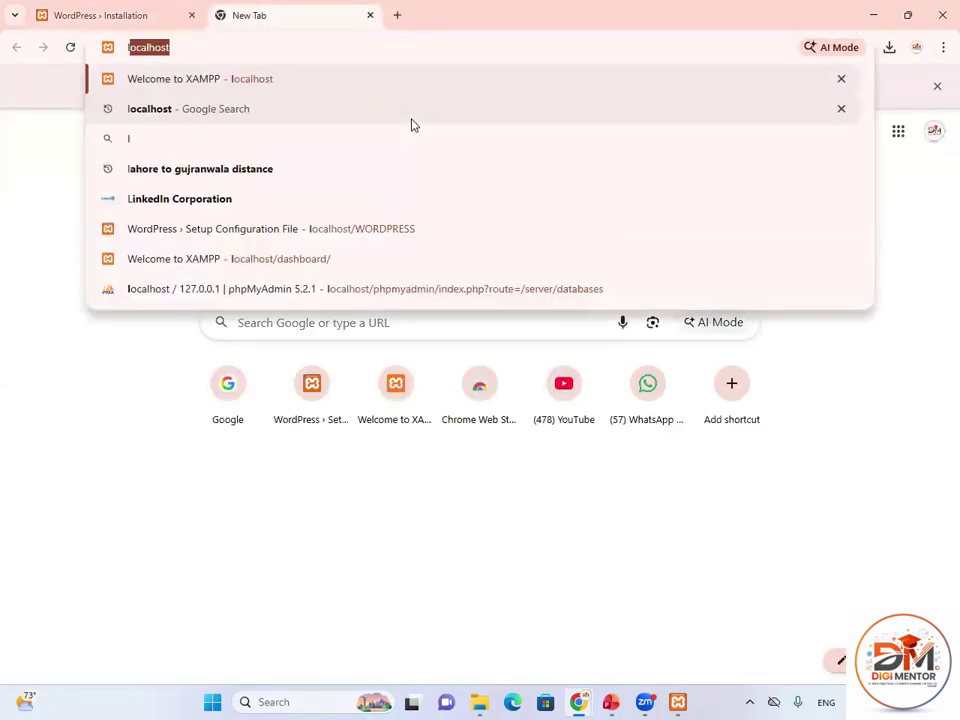
text(ocalhost/w)
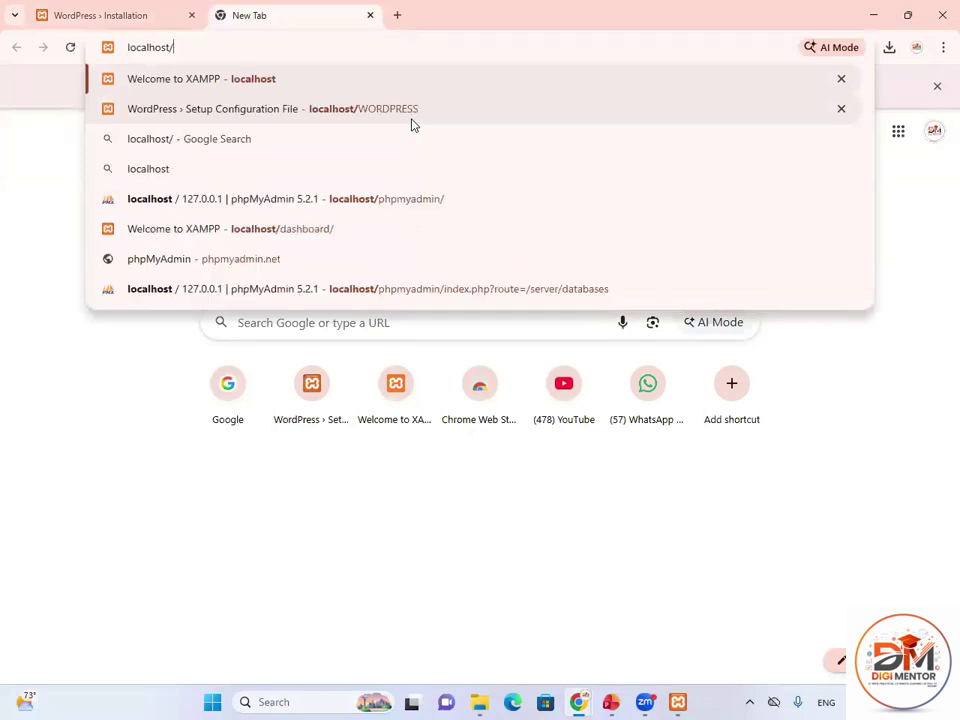
key(Right)
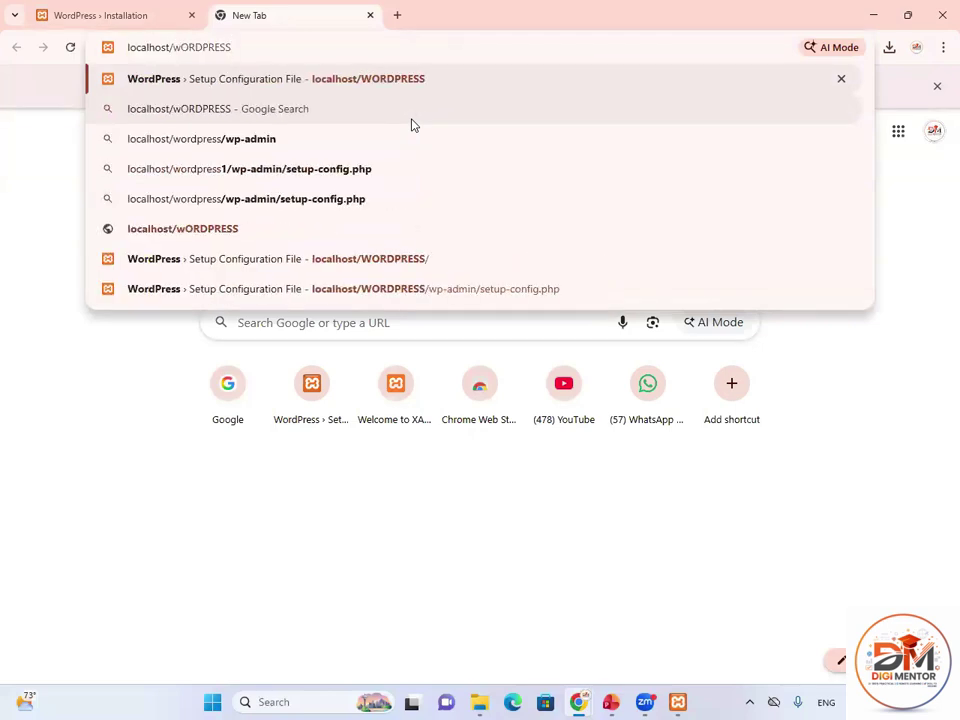
key(Return)
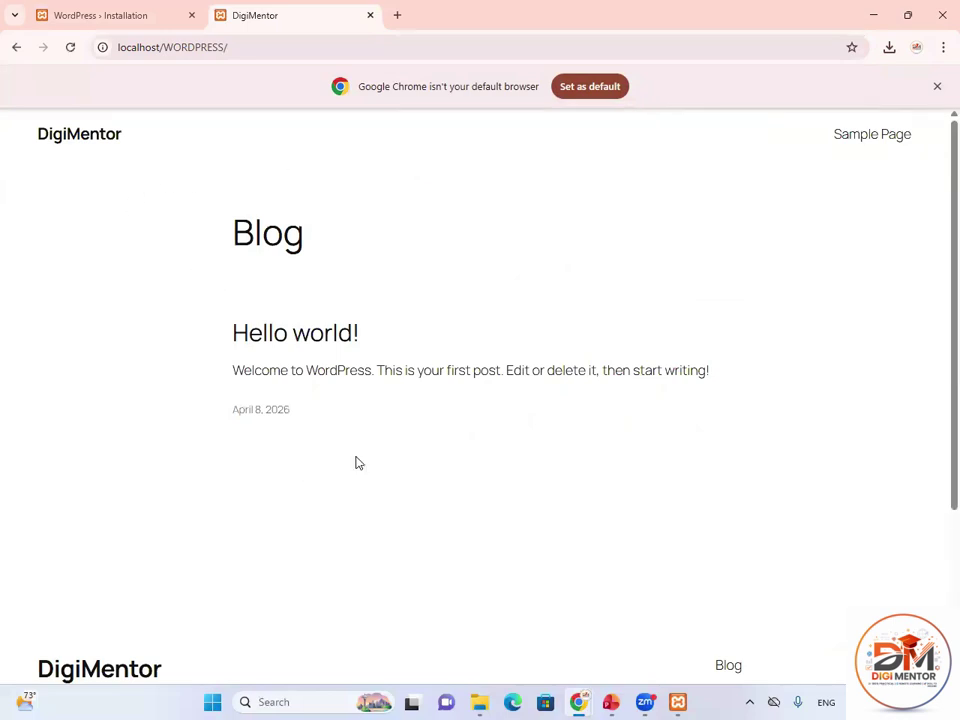
click(146, 20)
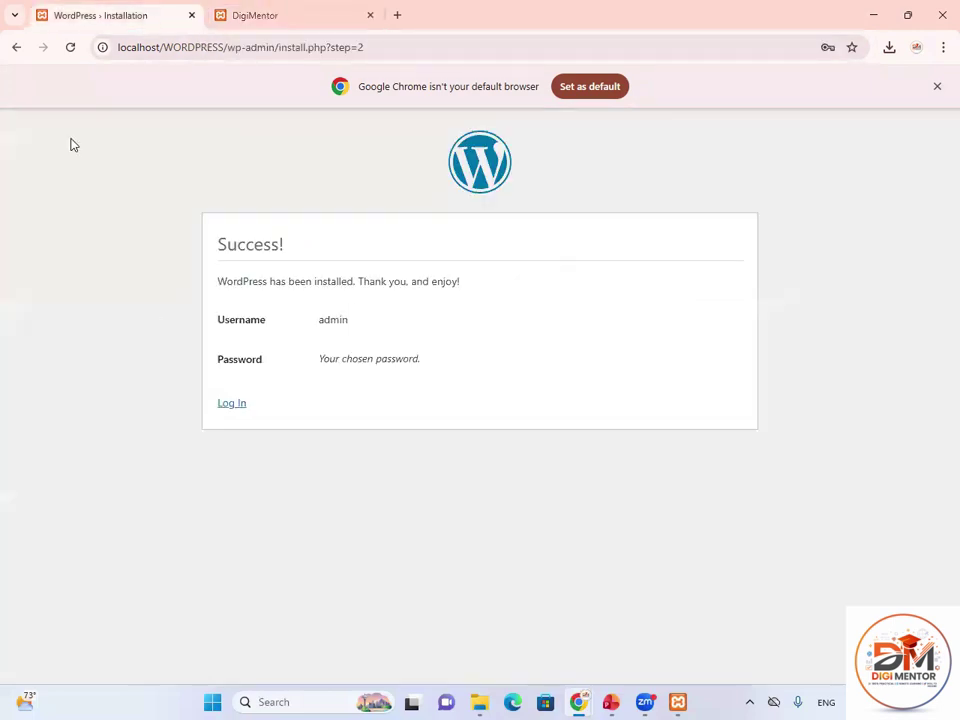
Go to the WordPress login page at localhost/WORDPRESS/wp-admin.
click(230, 406)
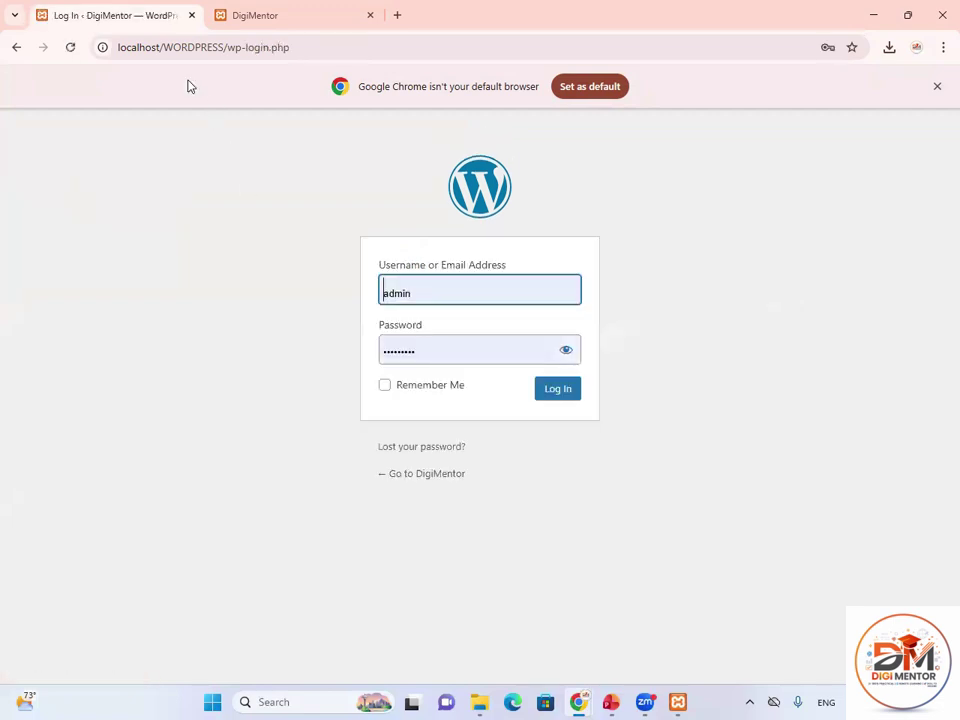
click(256, 50)
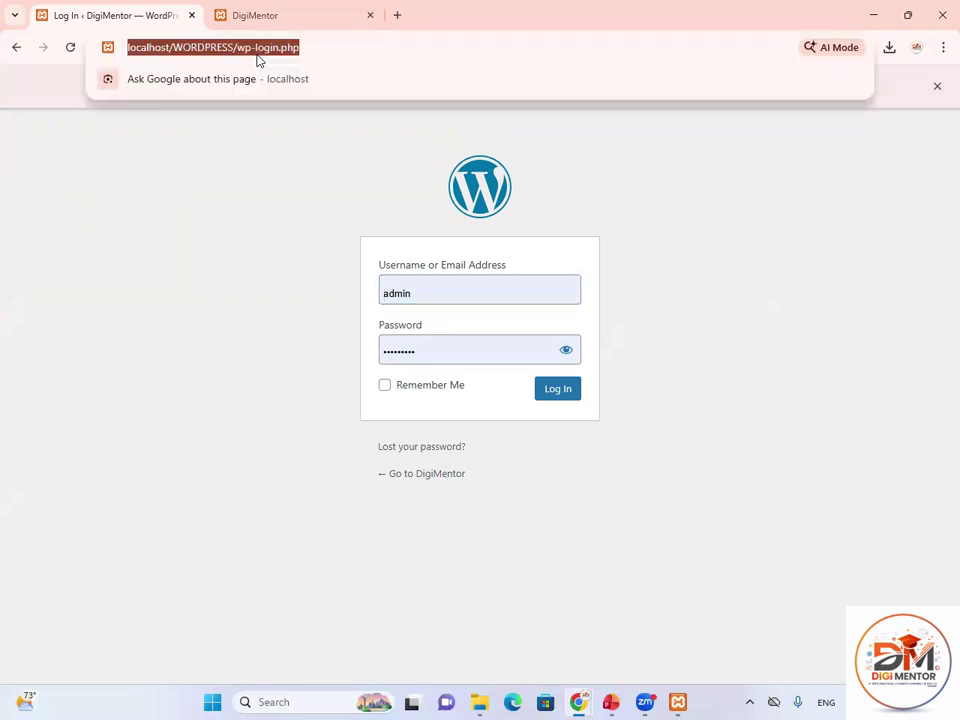
text(localhost)
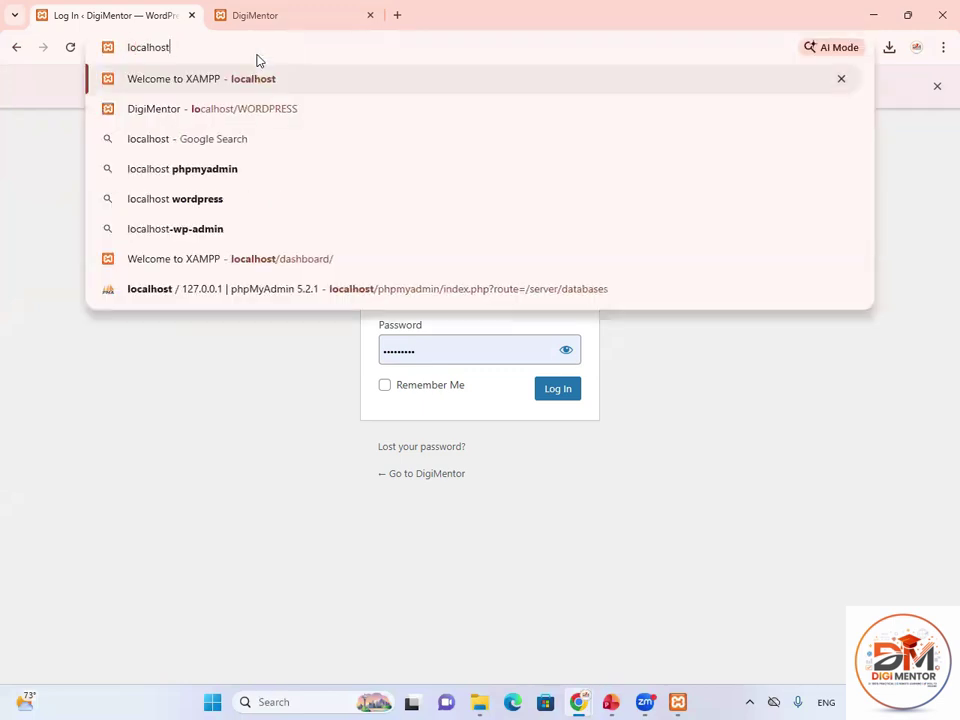
text(/w)
key(Right)
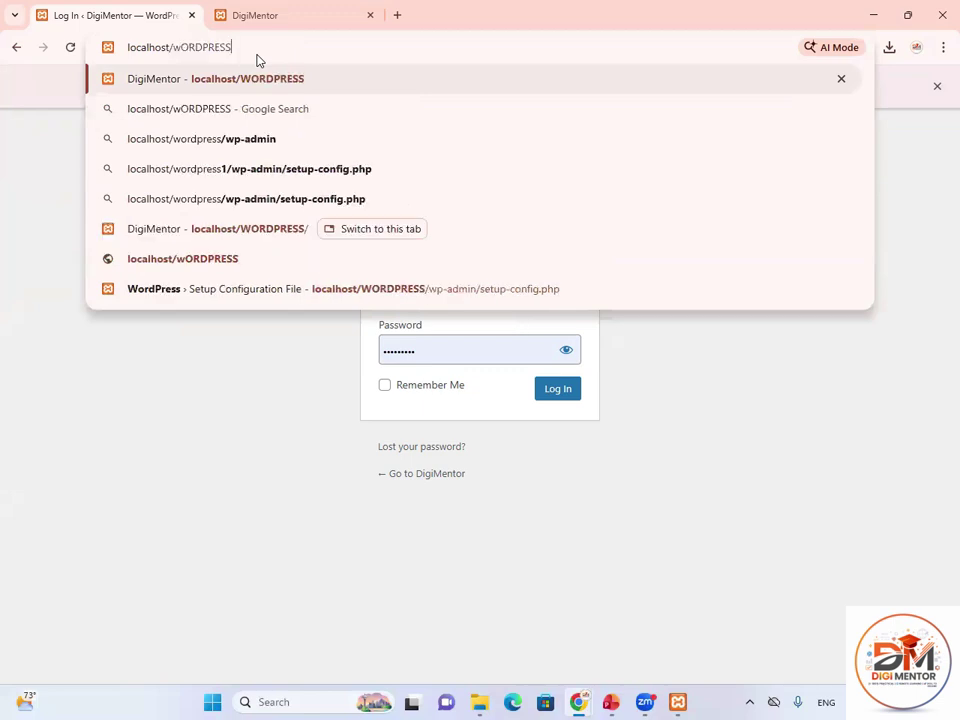
text(/wp)
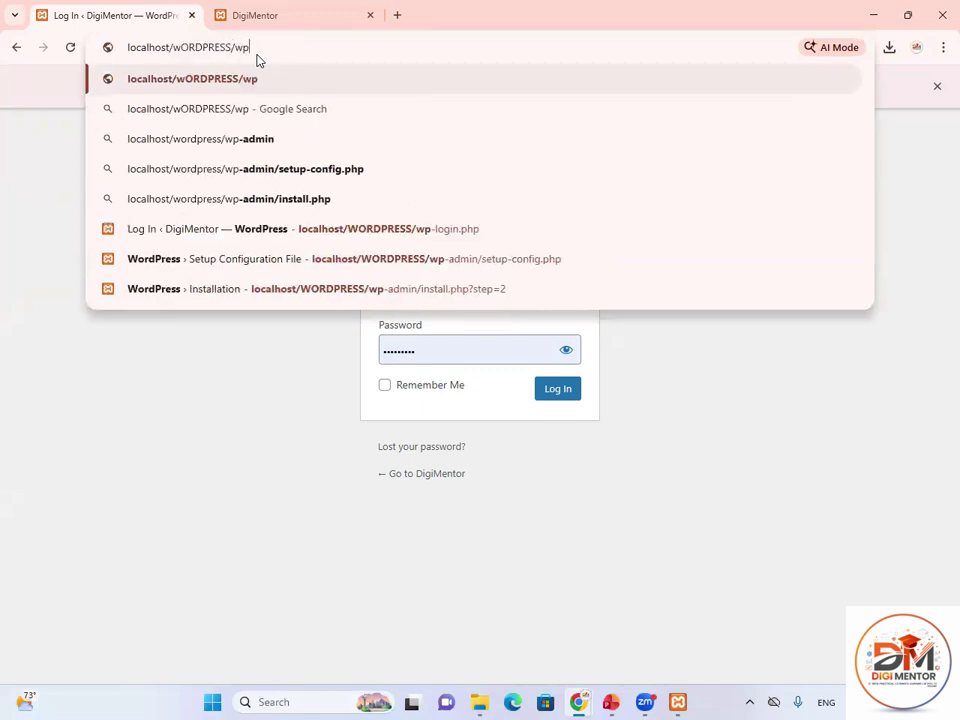
text(-admin)
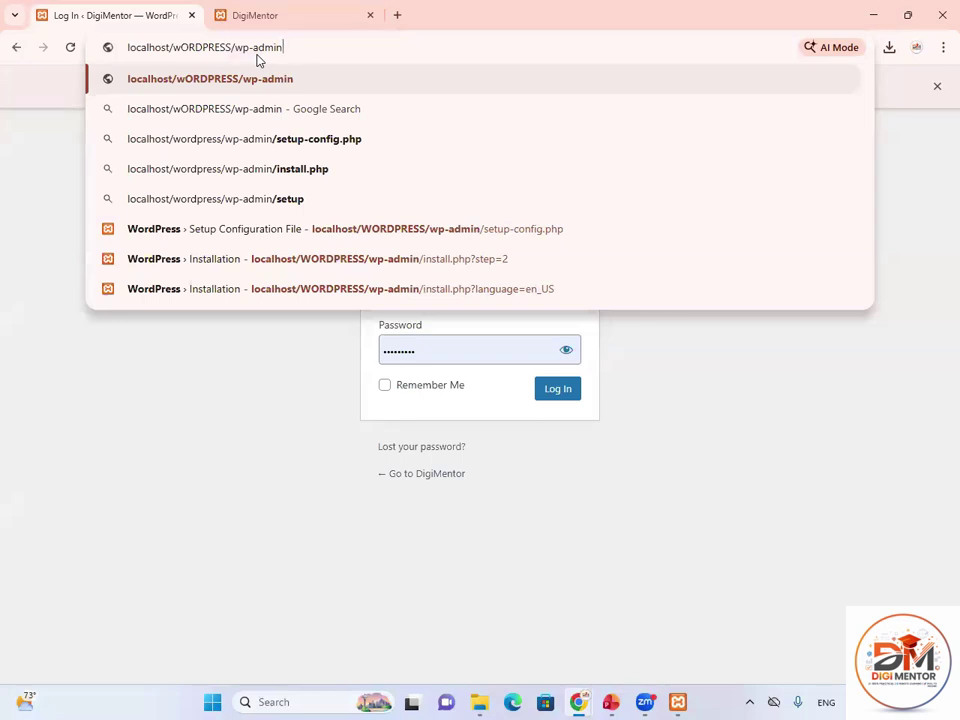
key(Return)
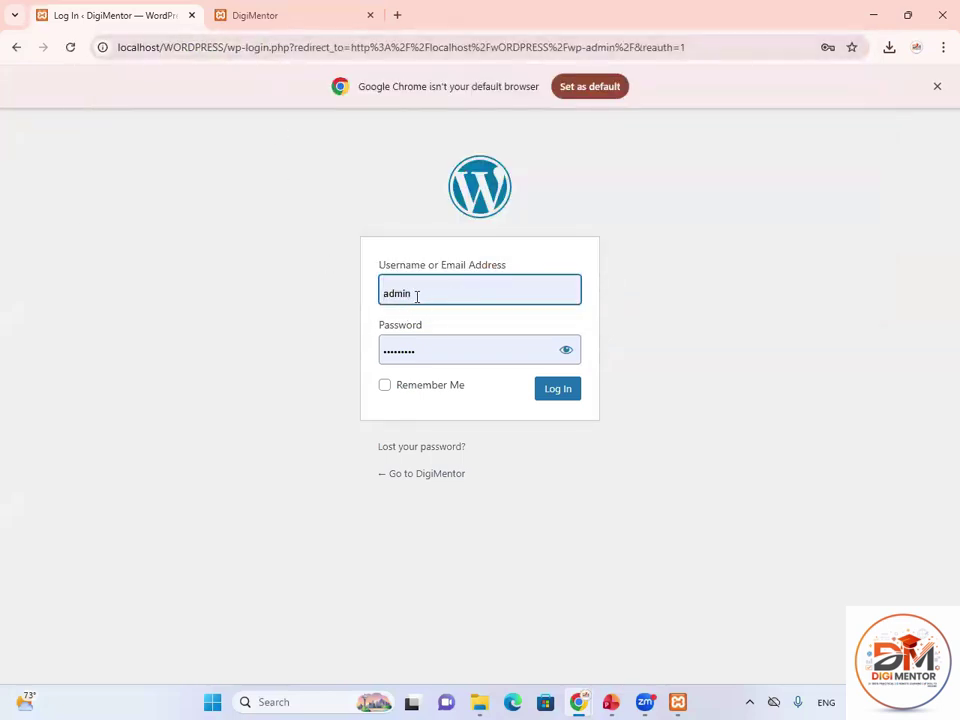
Reveal the autofilled password to check it, then log in as admin.
drag(417, 296, 382, 296)
click(540, 352)
click(566, 349)
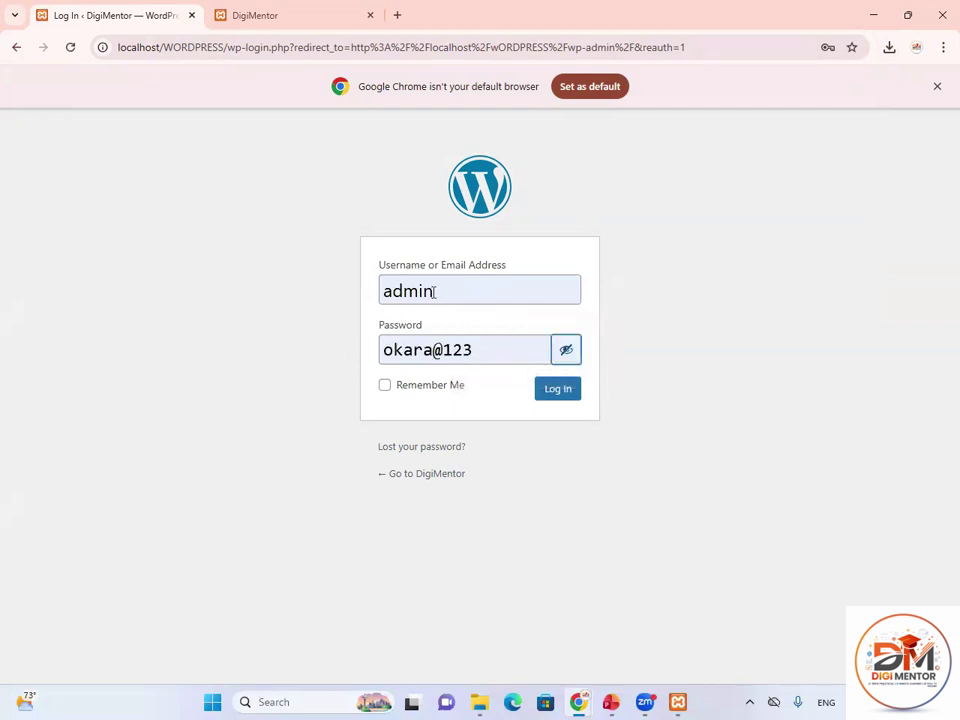
click(560, 398)
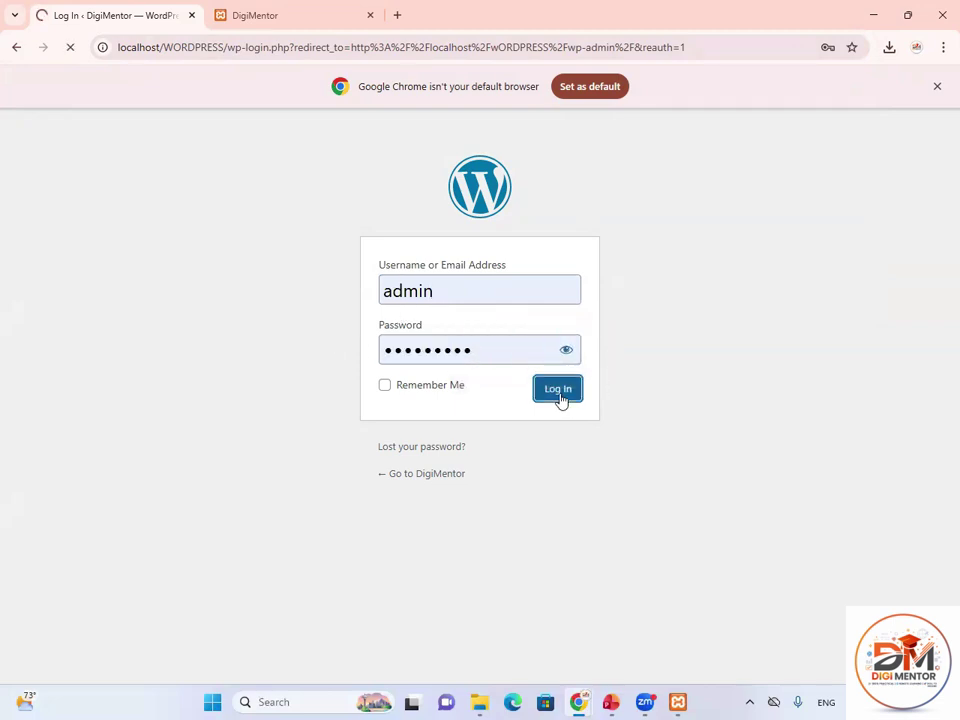